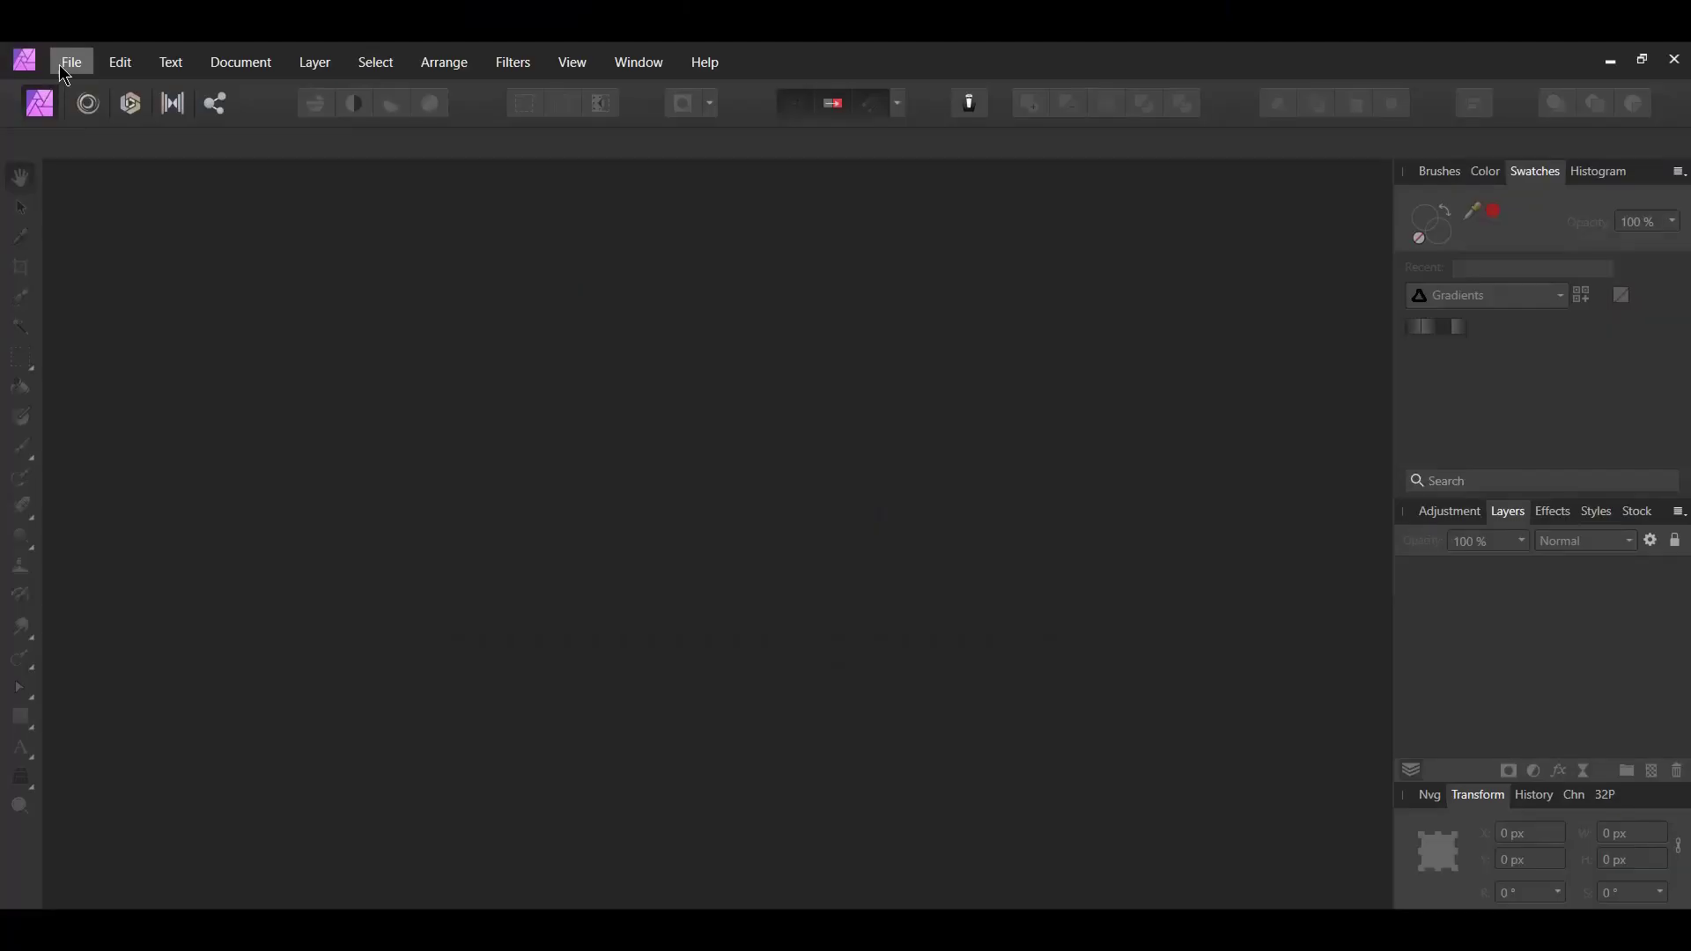
Open the white kitten photo
click(66, 63)
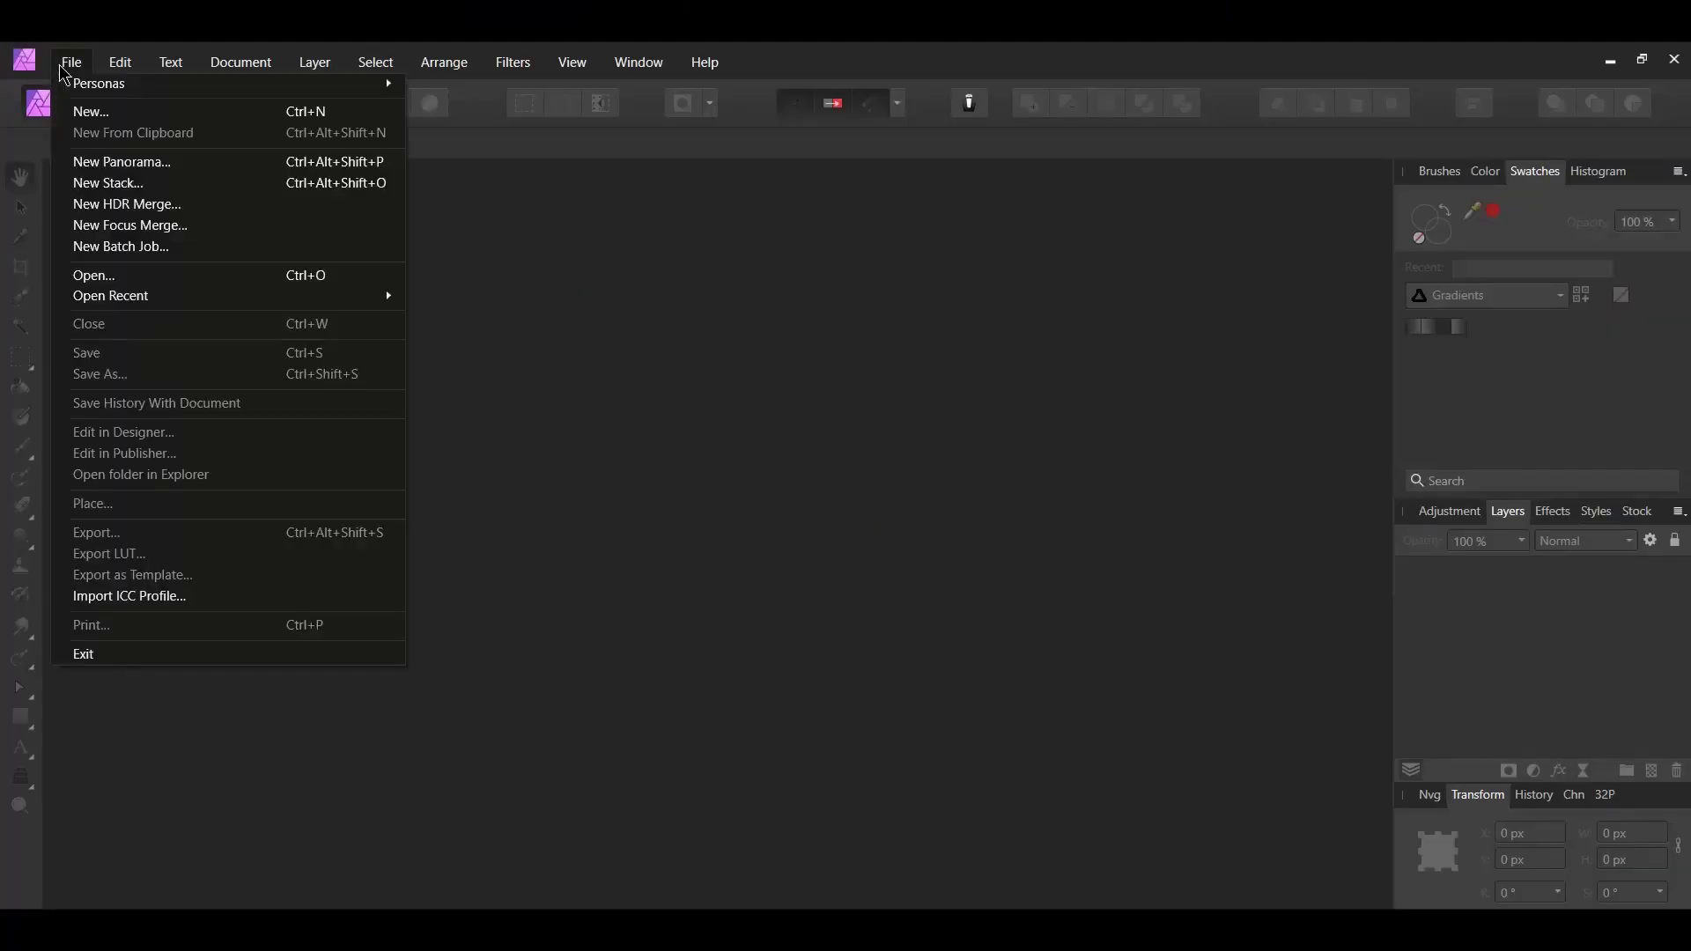
click(100, 277)
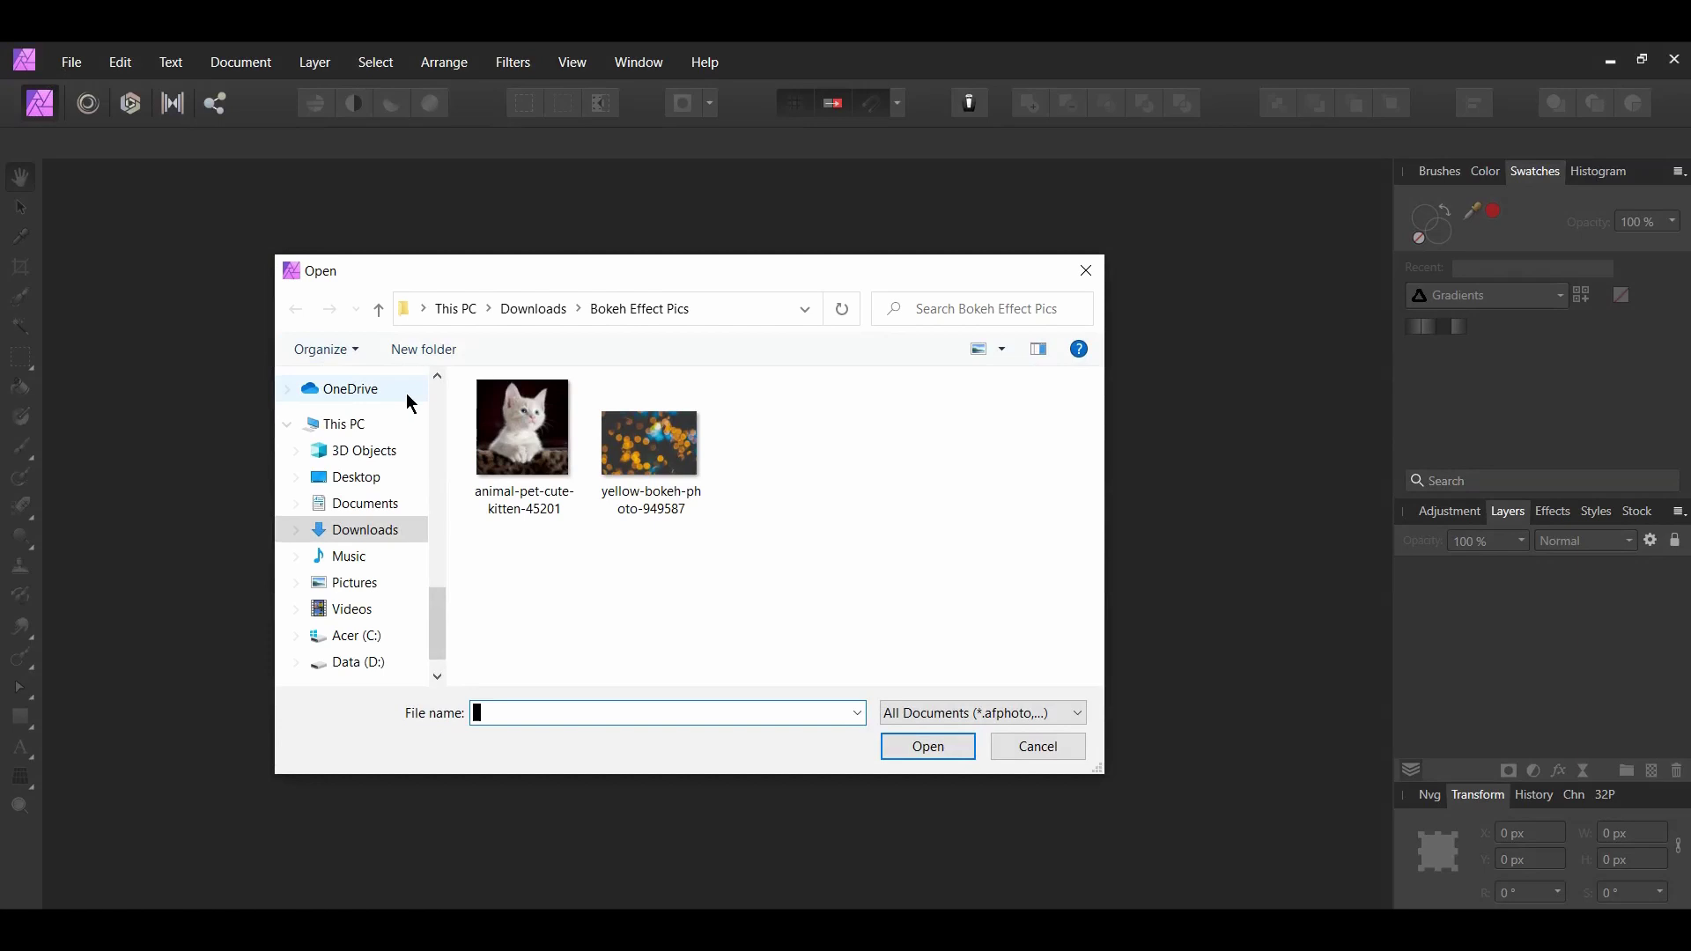
click(511, 455)
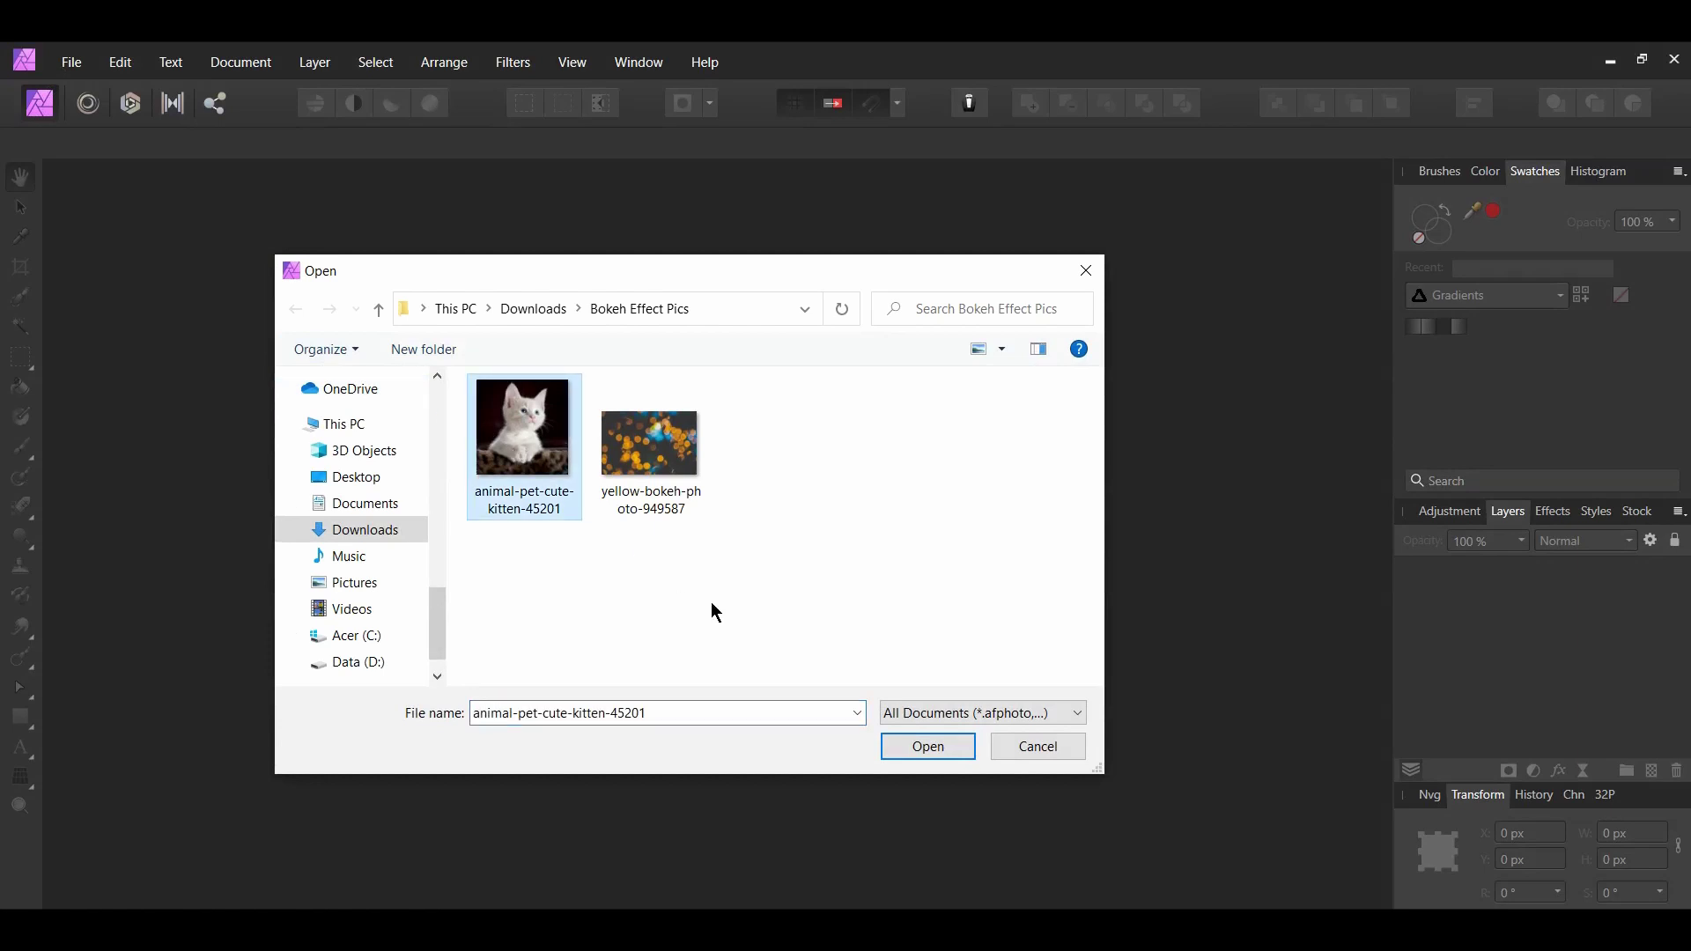
click(928, 748)
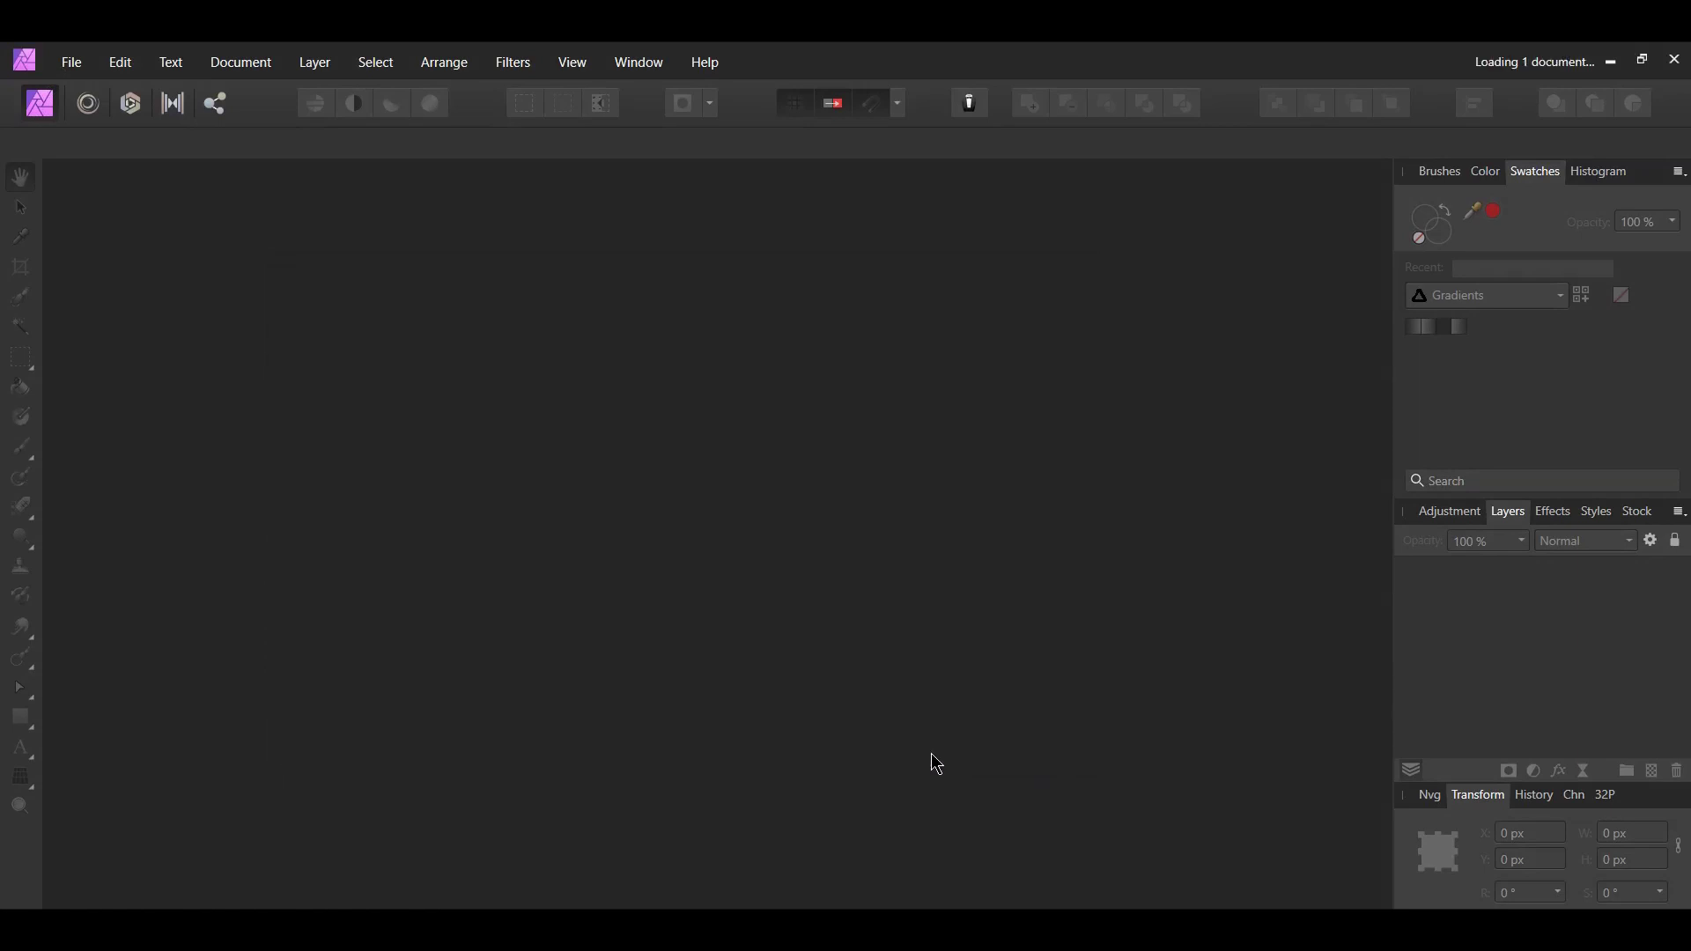
Open the yellow bokeh photo as a second document
click(82, 67)
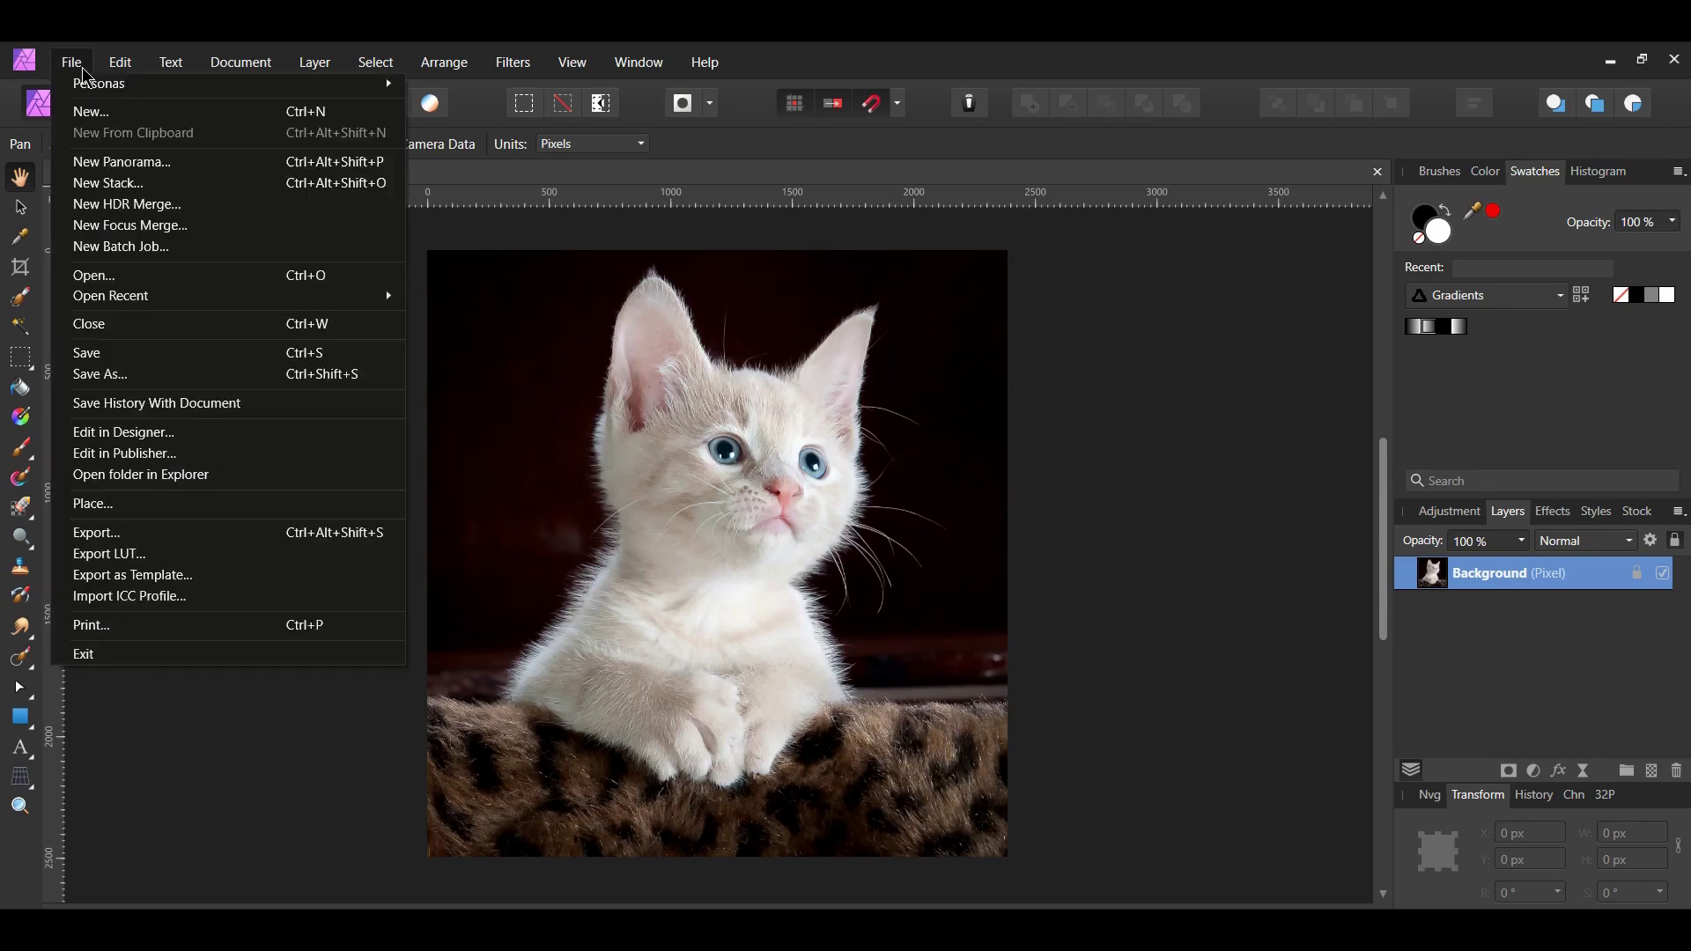
click(131, 279)
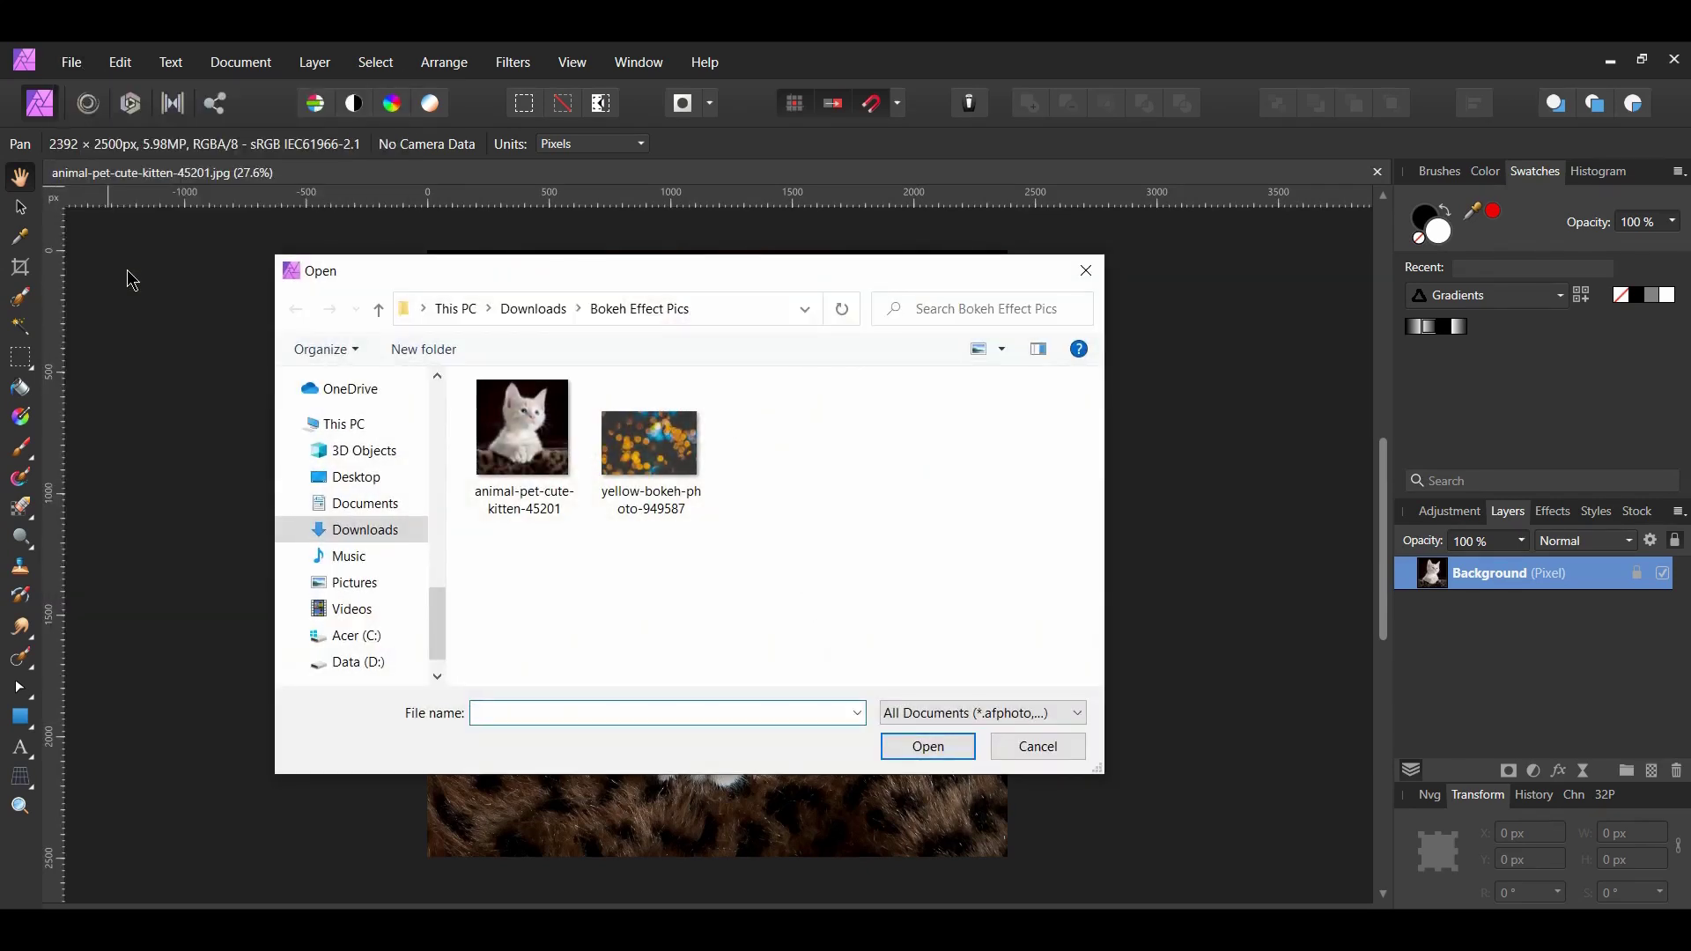
click(674, 466)
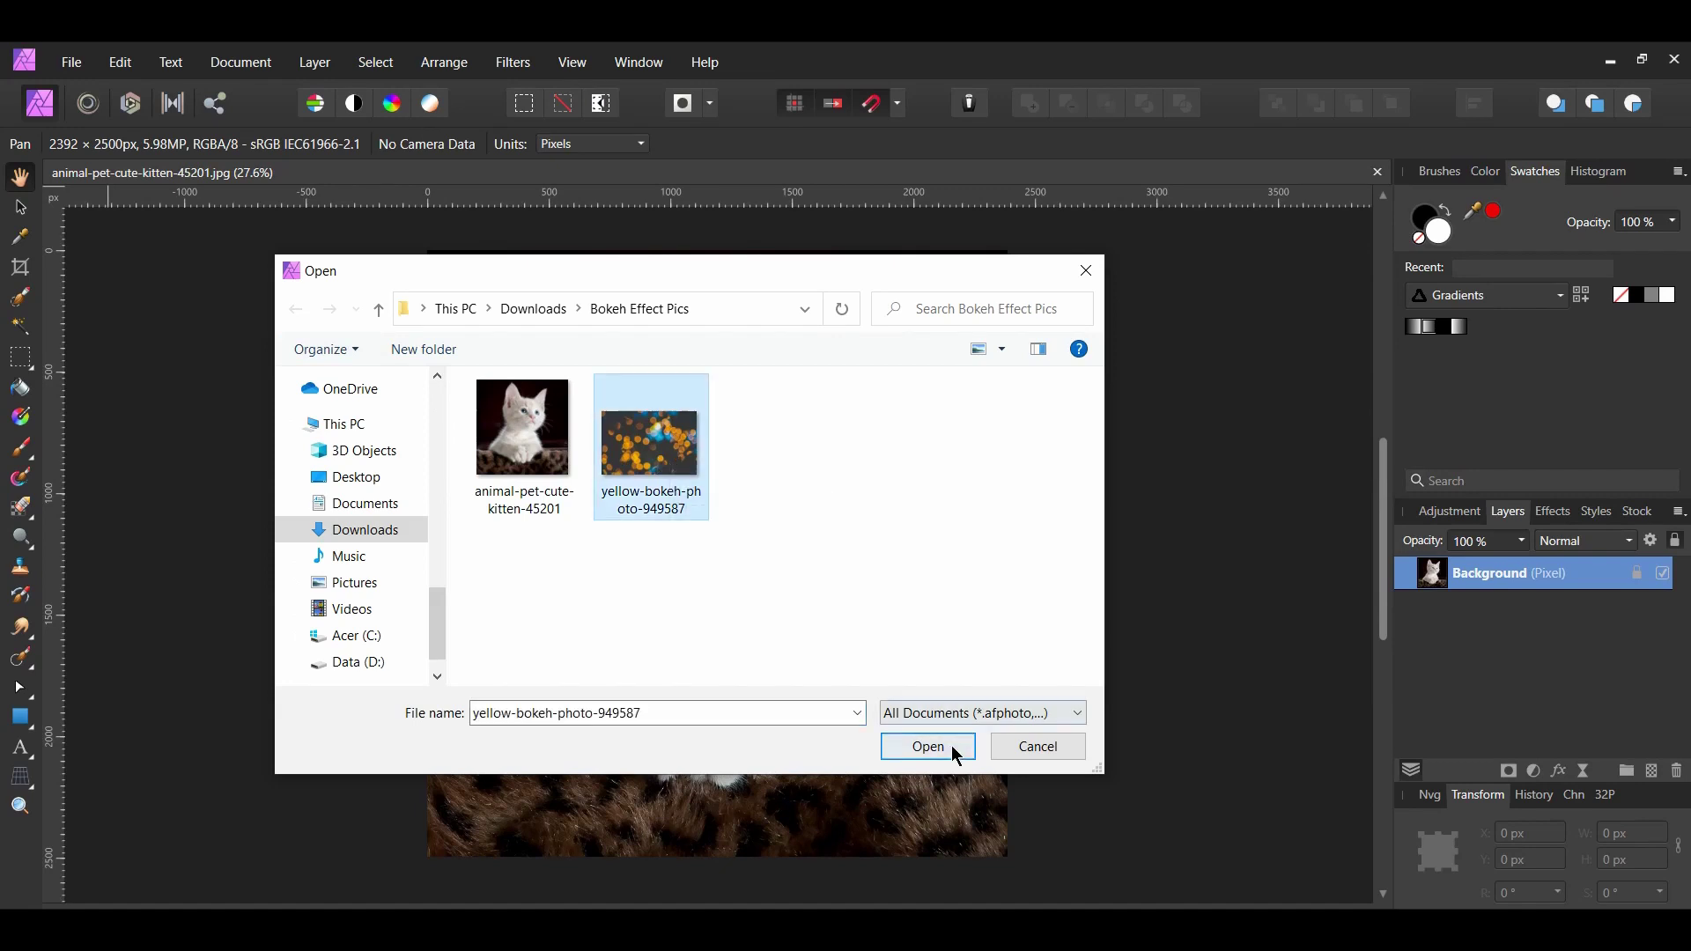
click(951, 746)
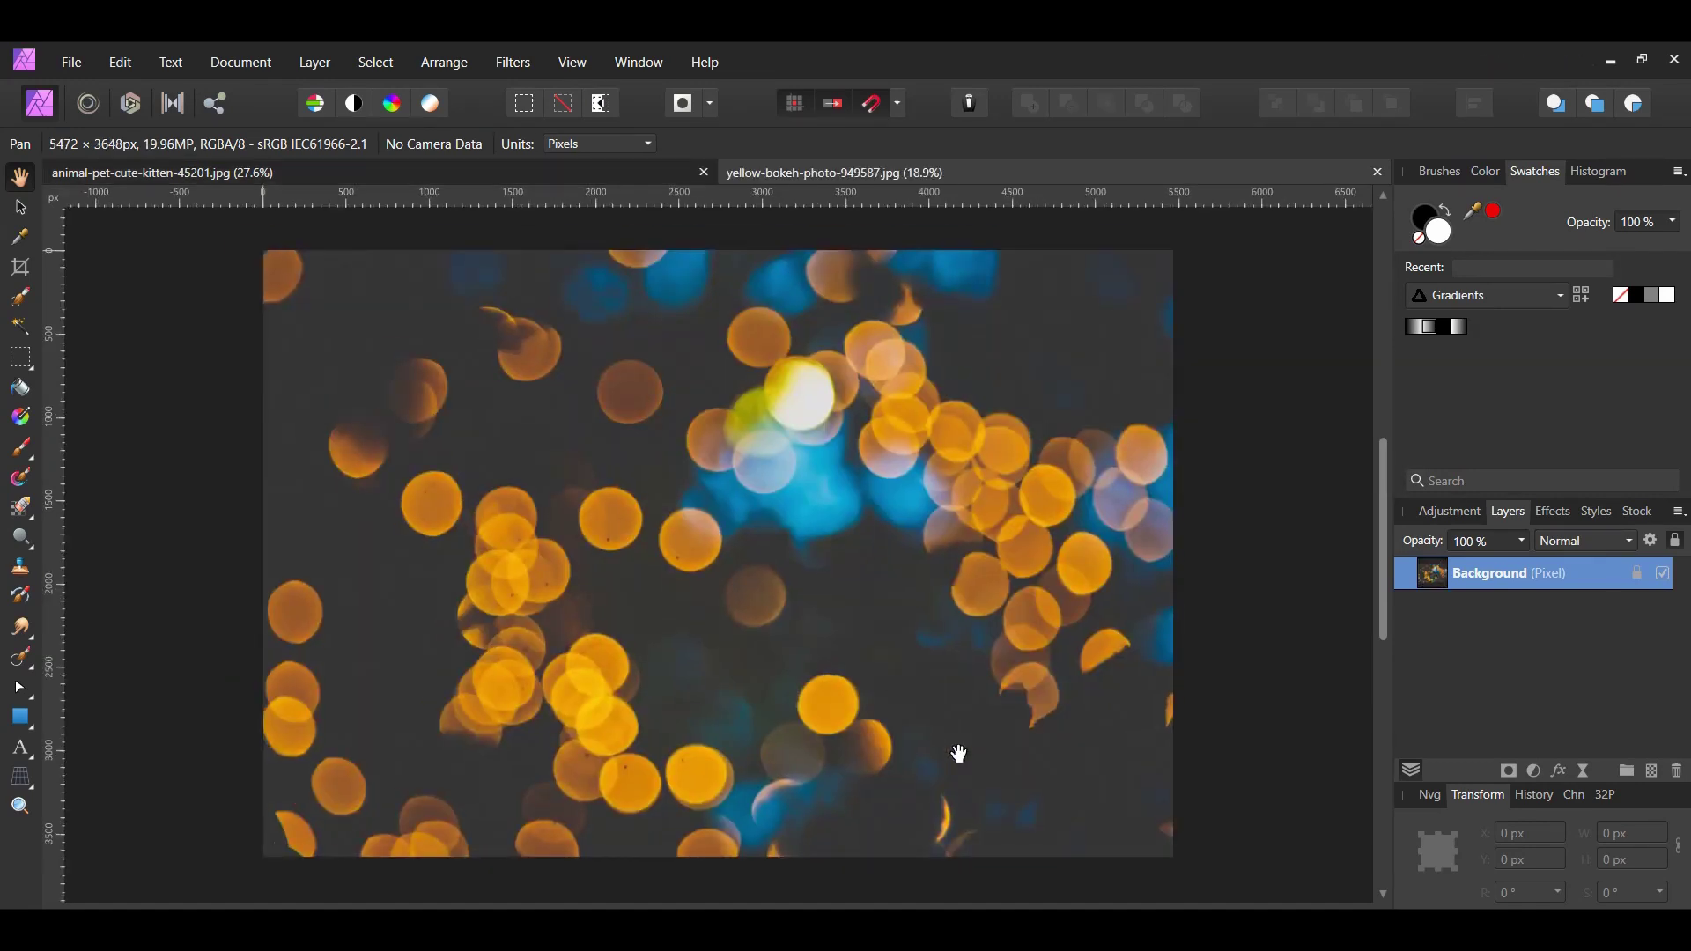
Copy the bokeh image and paste it as a new layer in the kitten document
key(v)
right_click(666, 588)
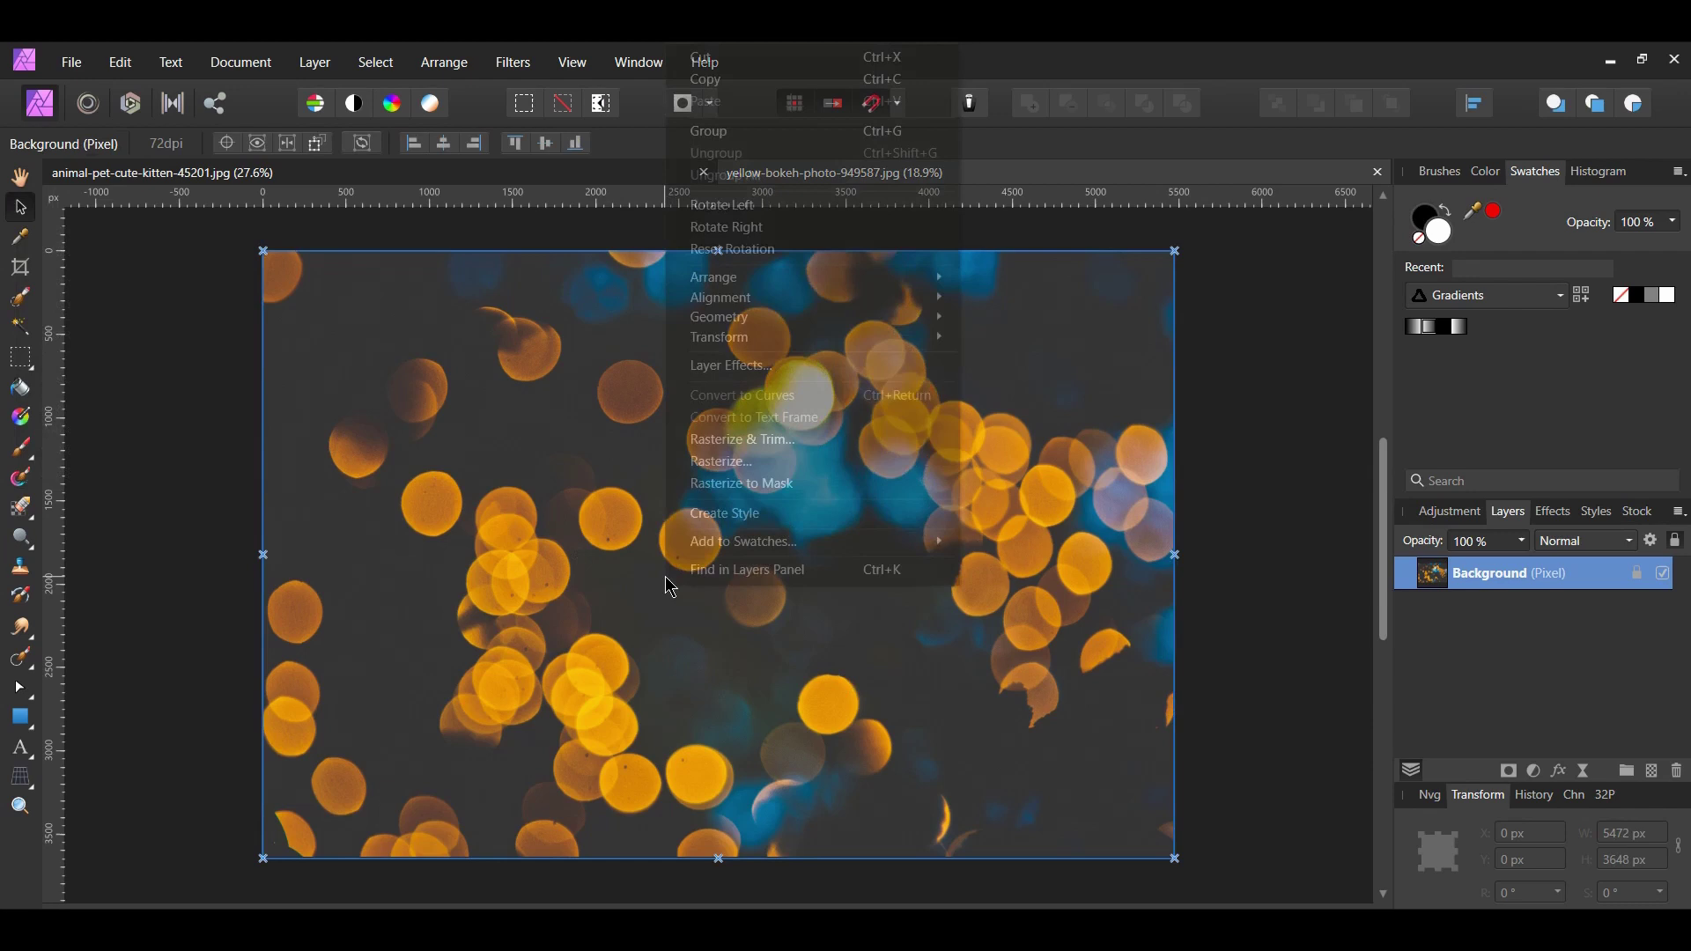
click(697, 85)
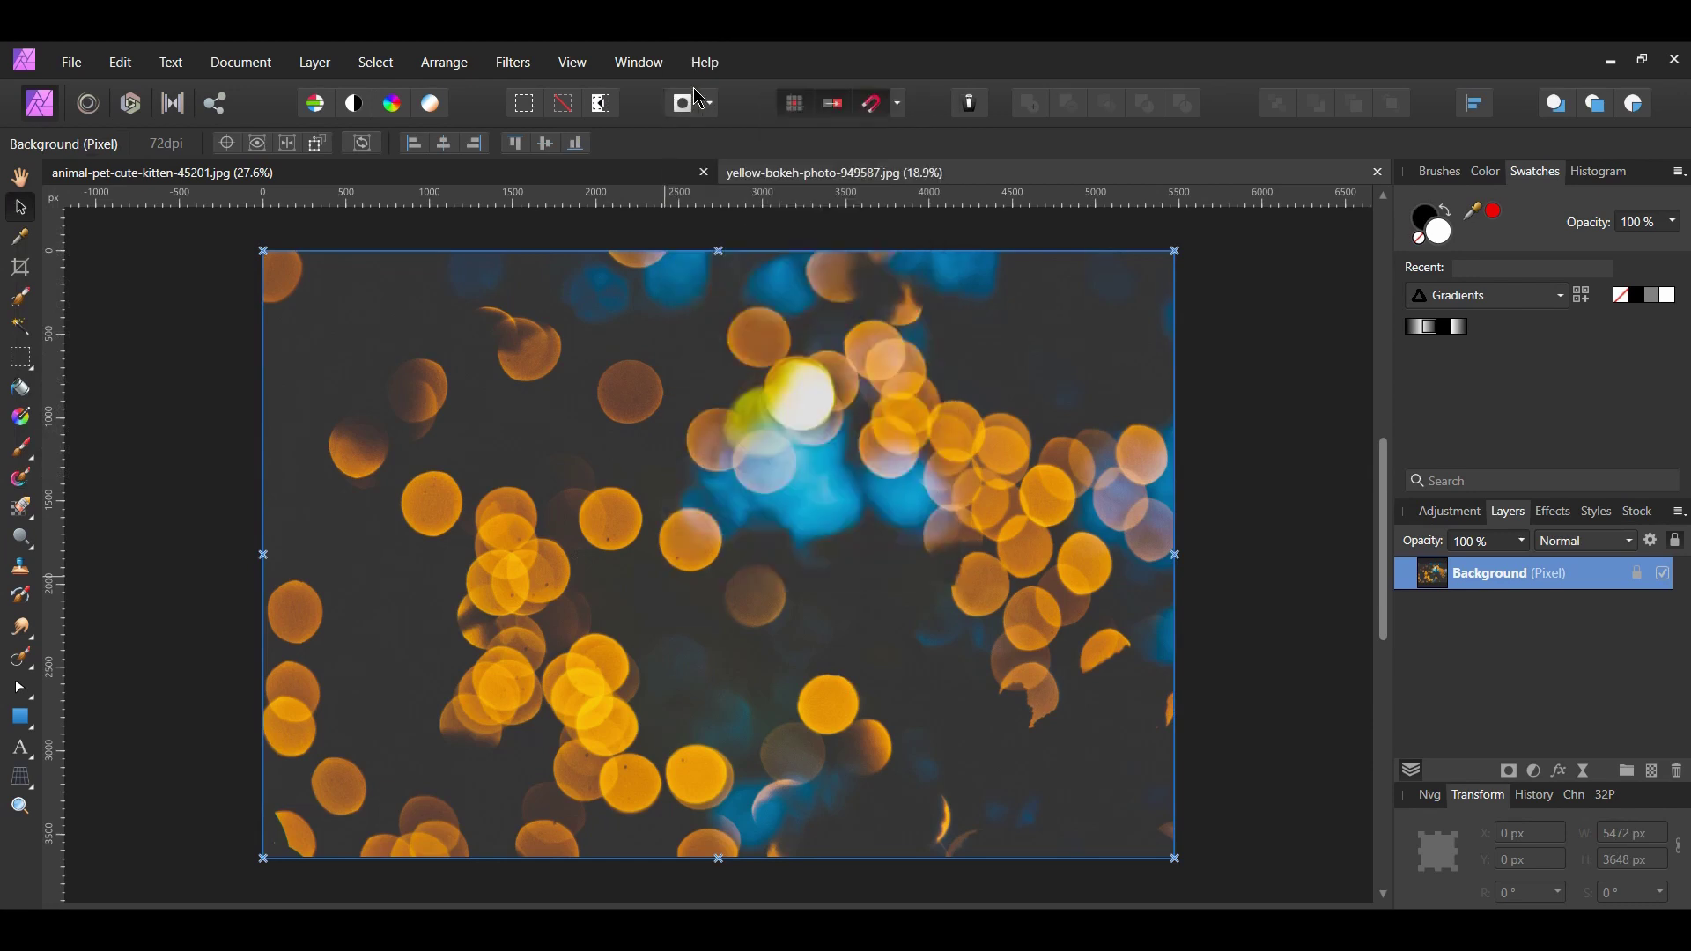
click(398, 173)
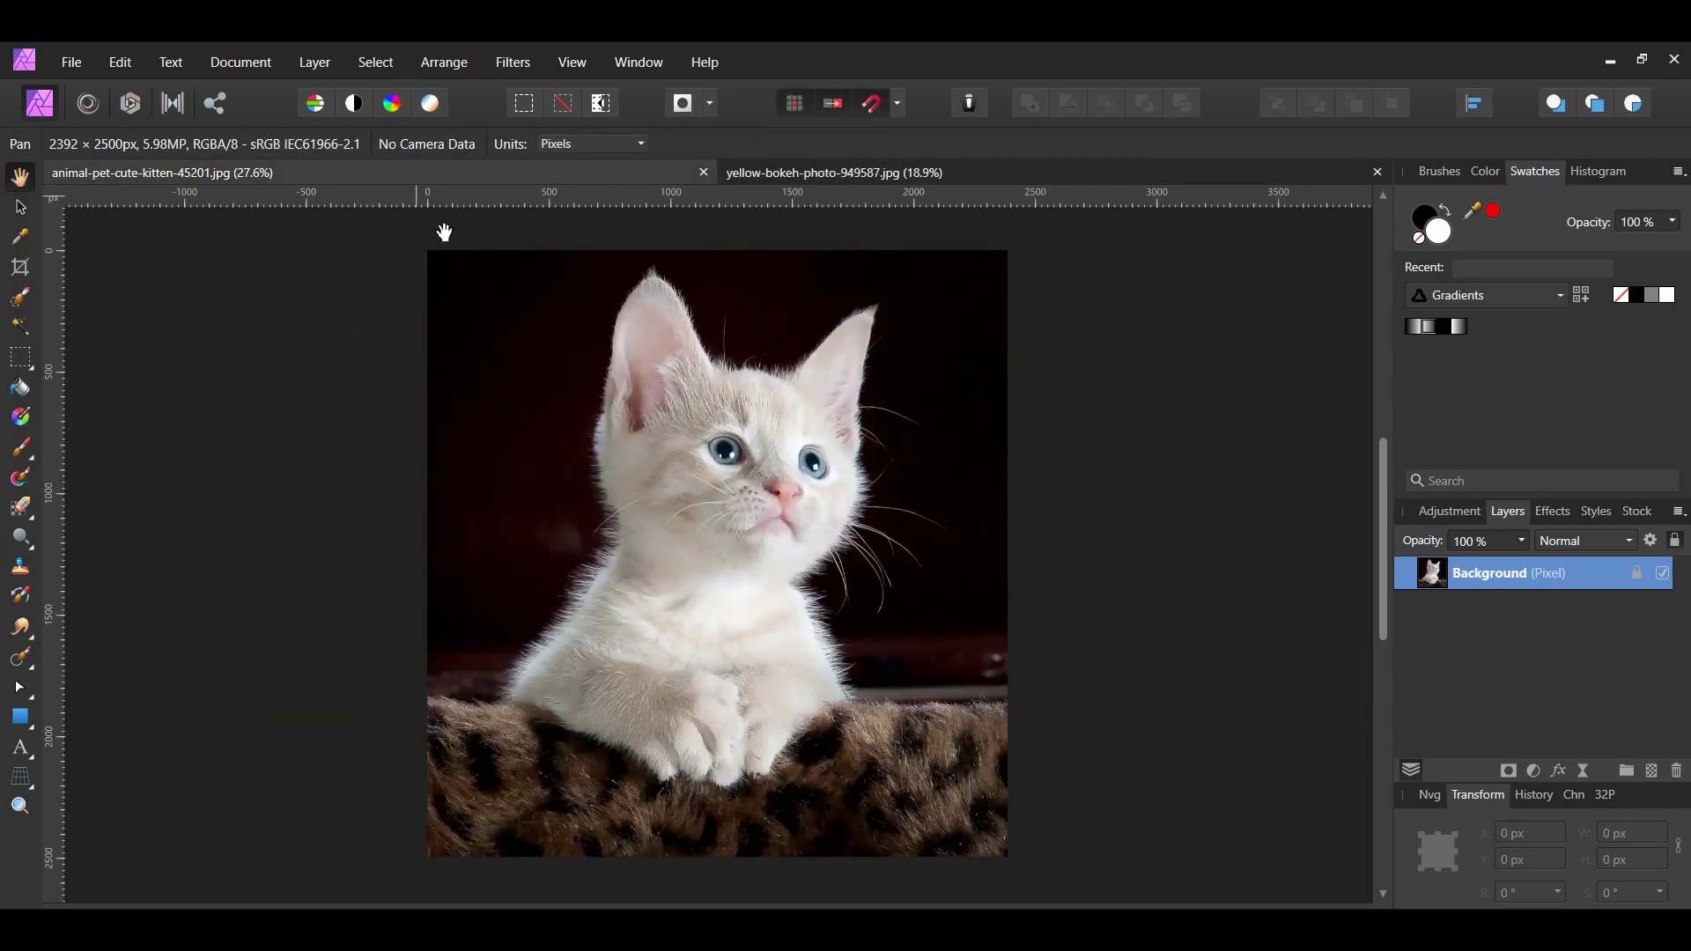
click(19, 207)
right_click(662, 559)
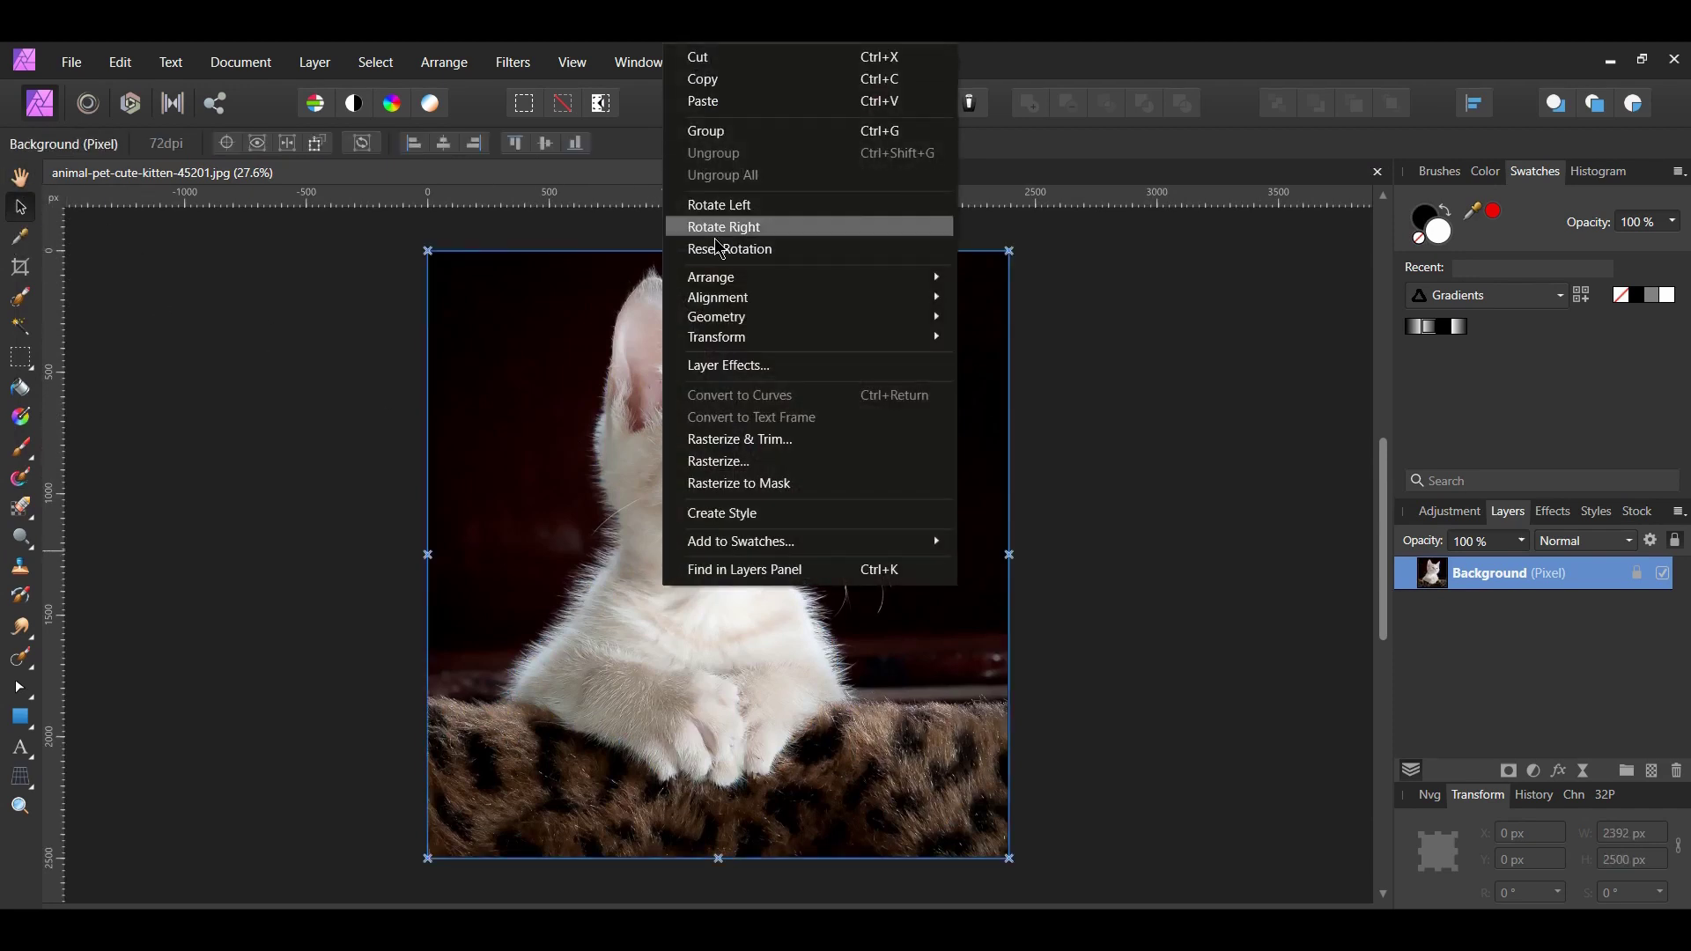
click(701, 101)
key(ctrl+minus)
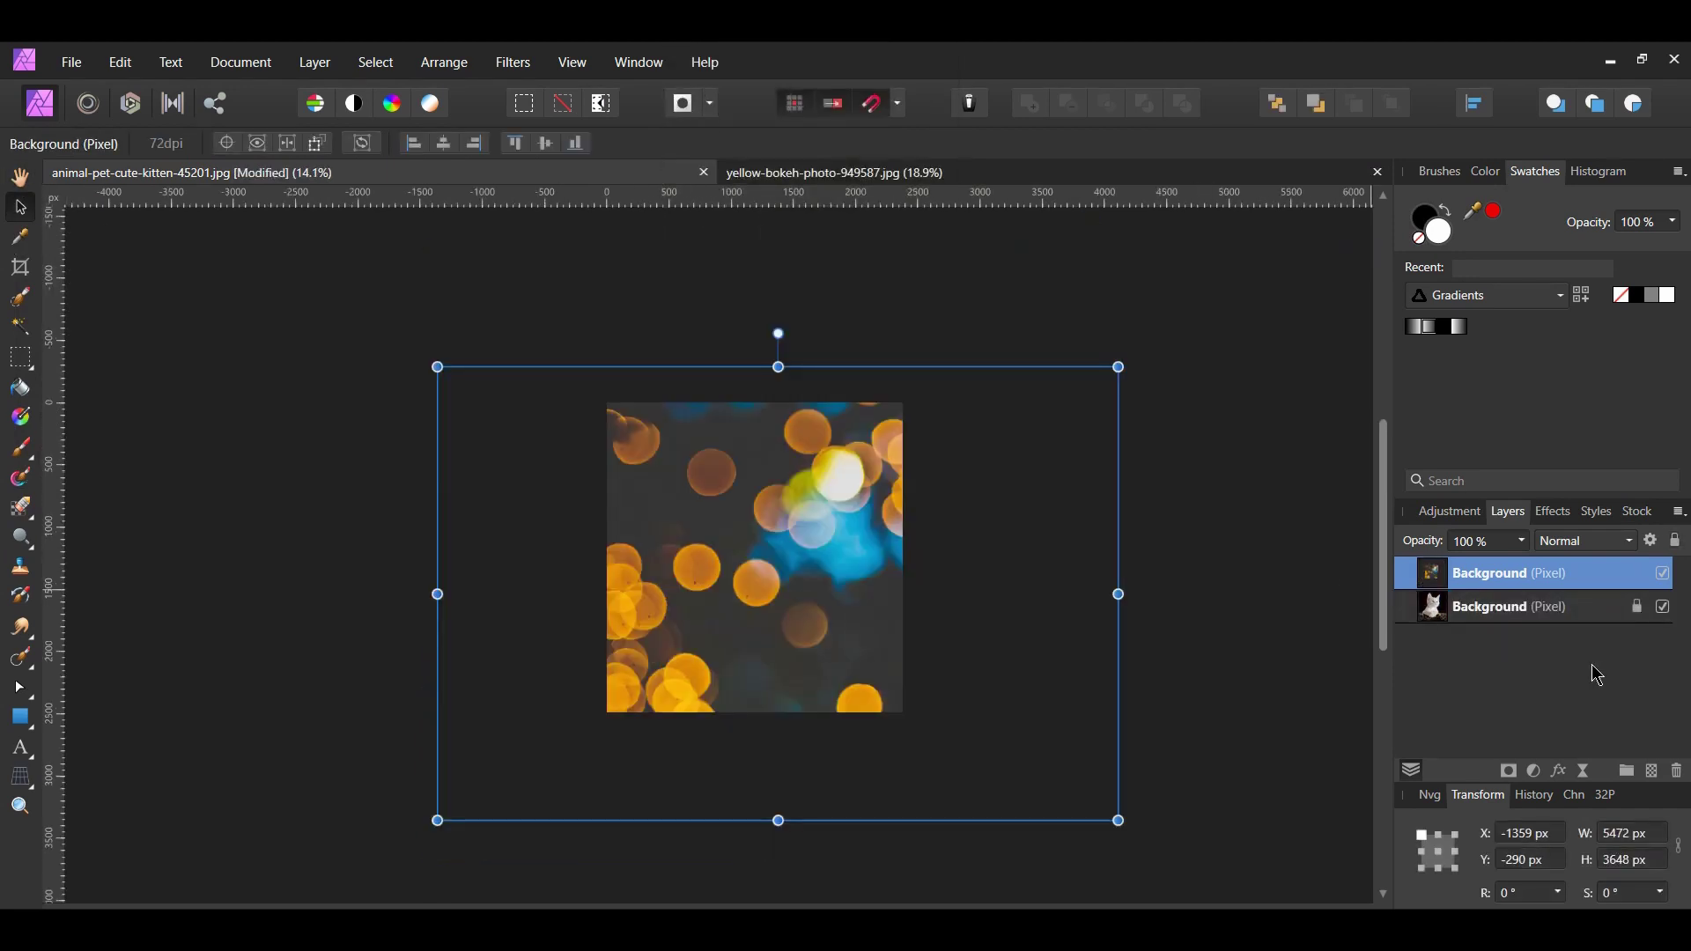
Set the pasted bokeh layer's blend mode to Screen
click(1598, 544)
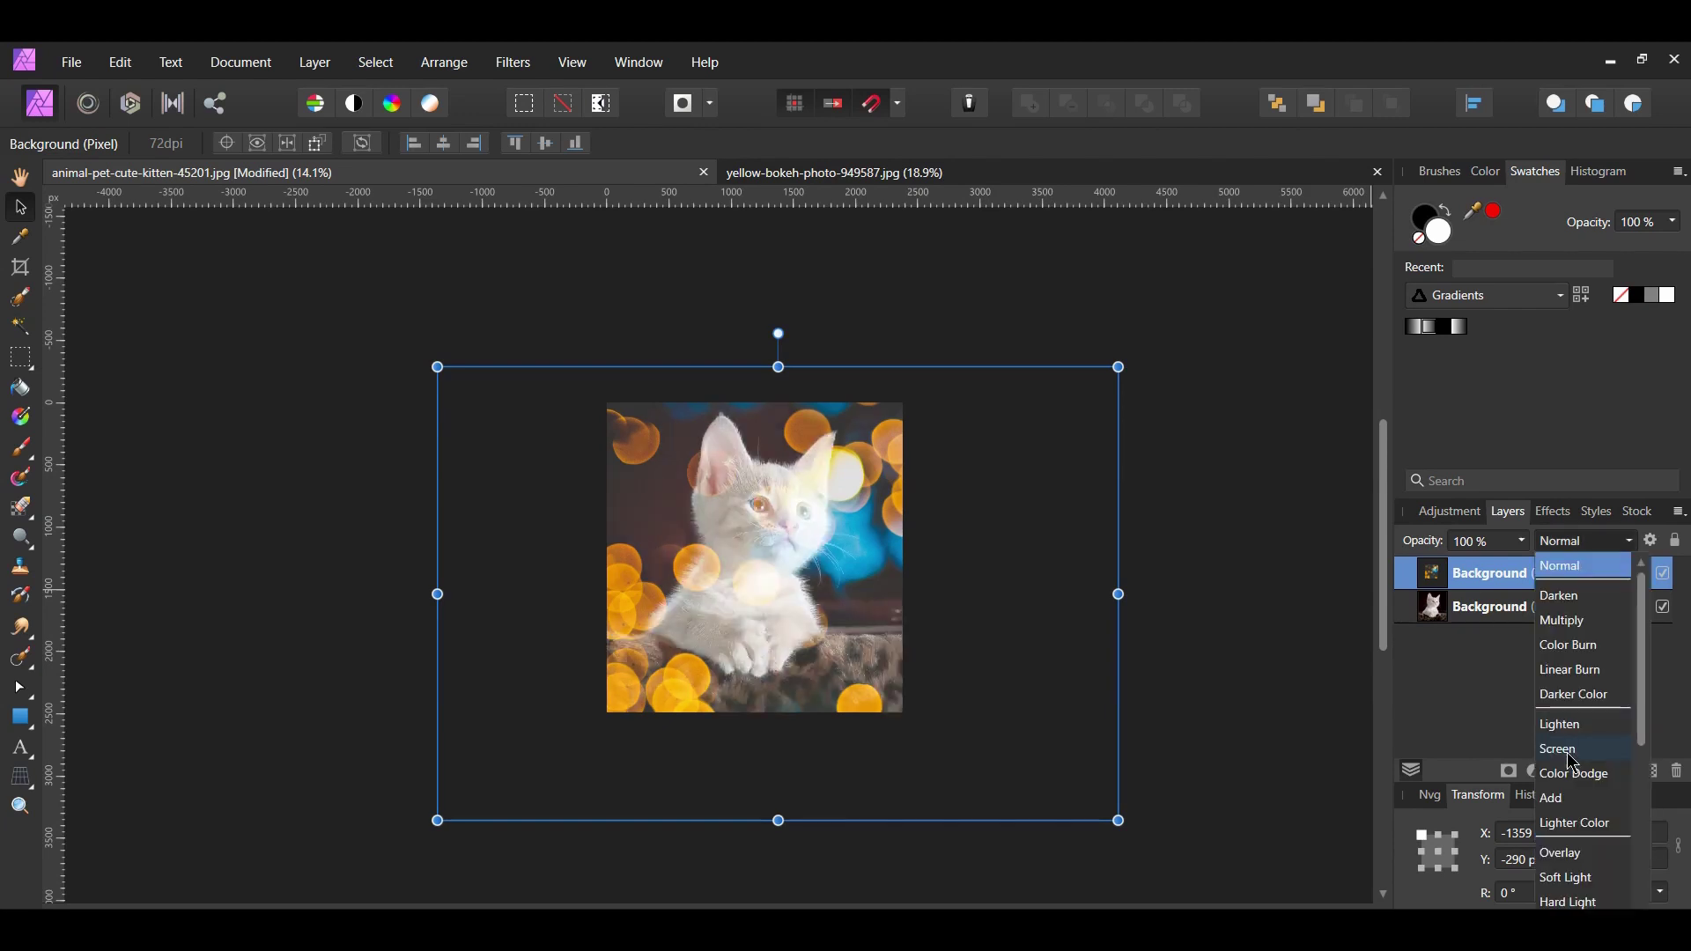
click(1568, 750)
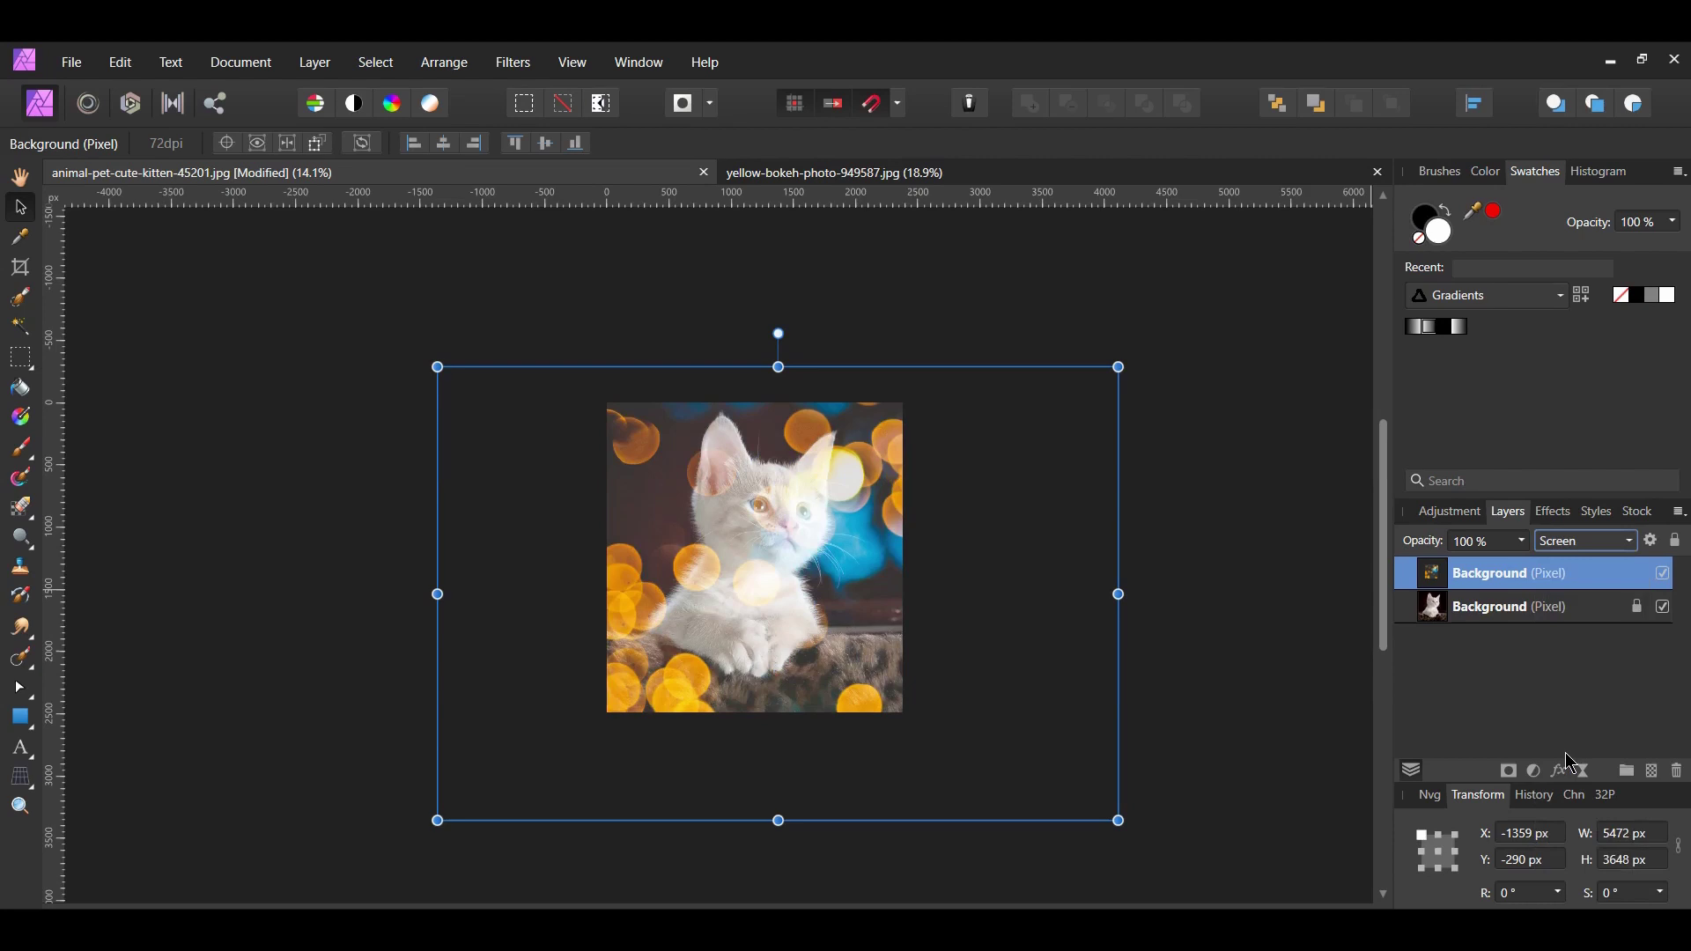
key(ctrl+plus)
Add a Recolor adjustment and nest it inside the bokeh layer
click(1534, 771)
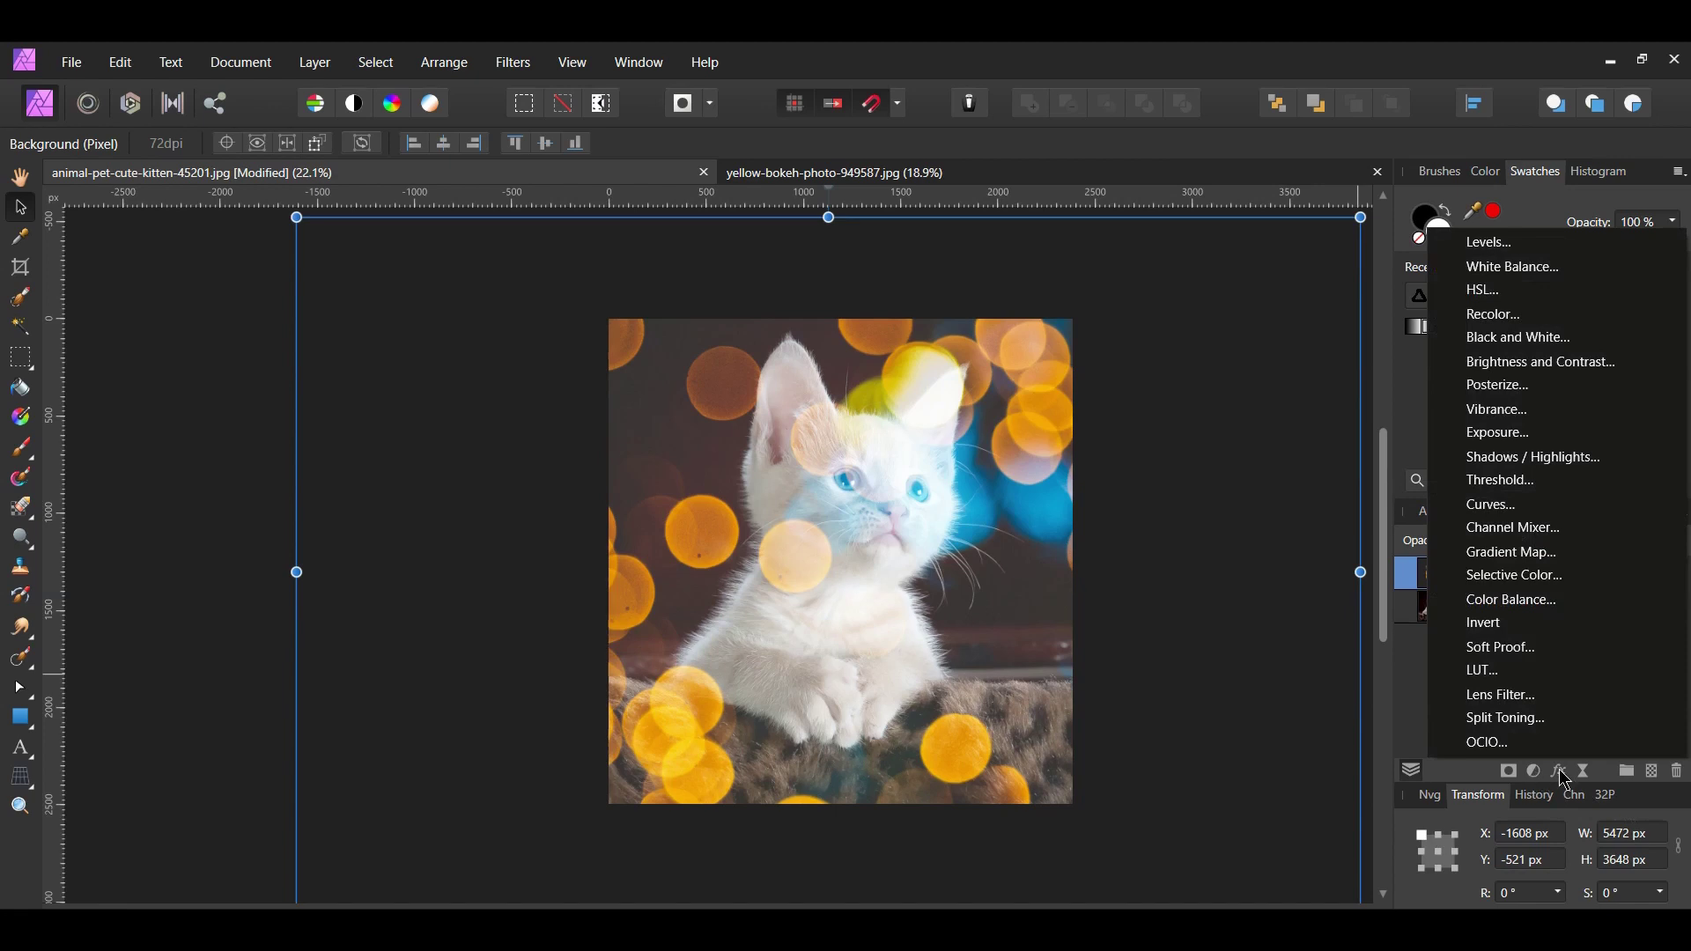
click(1575, 318)
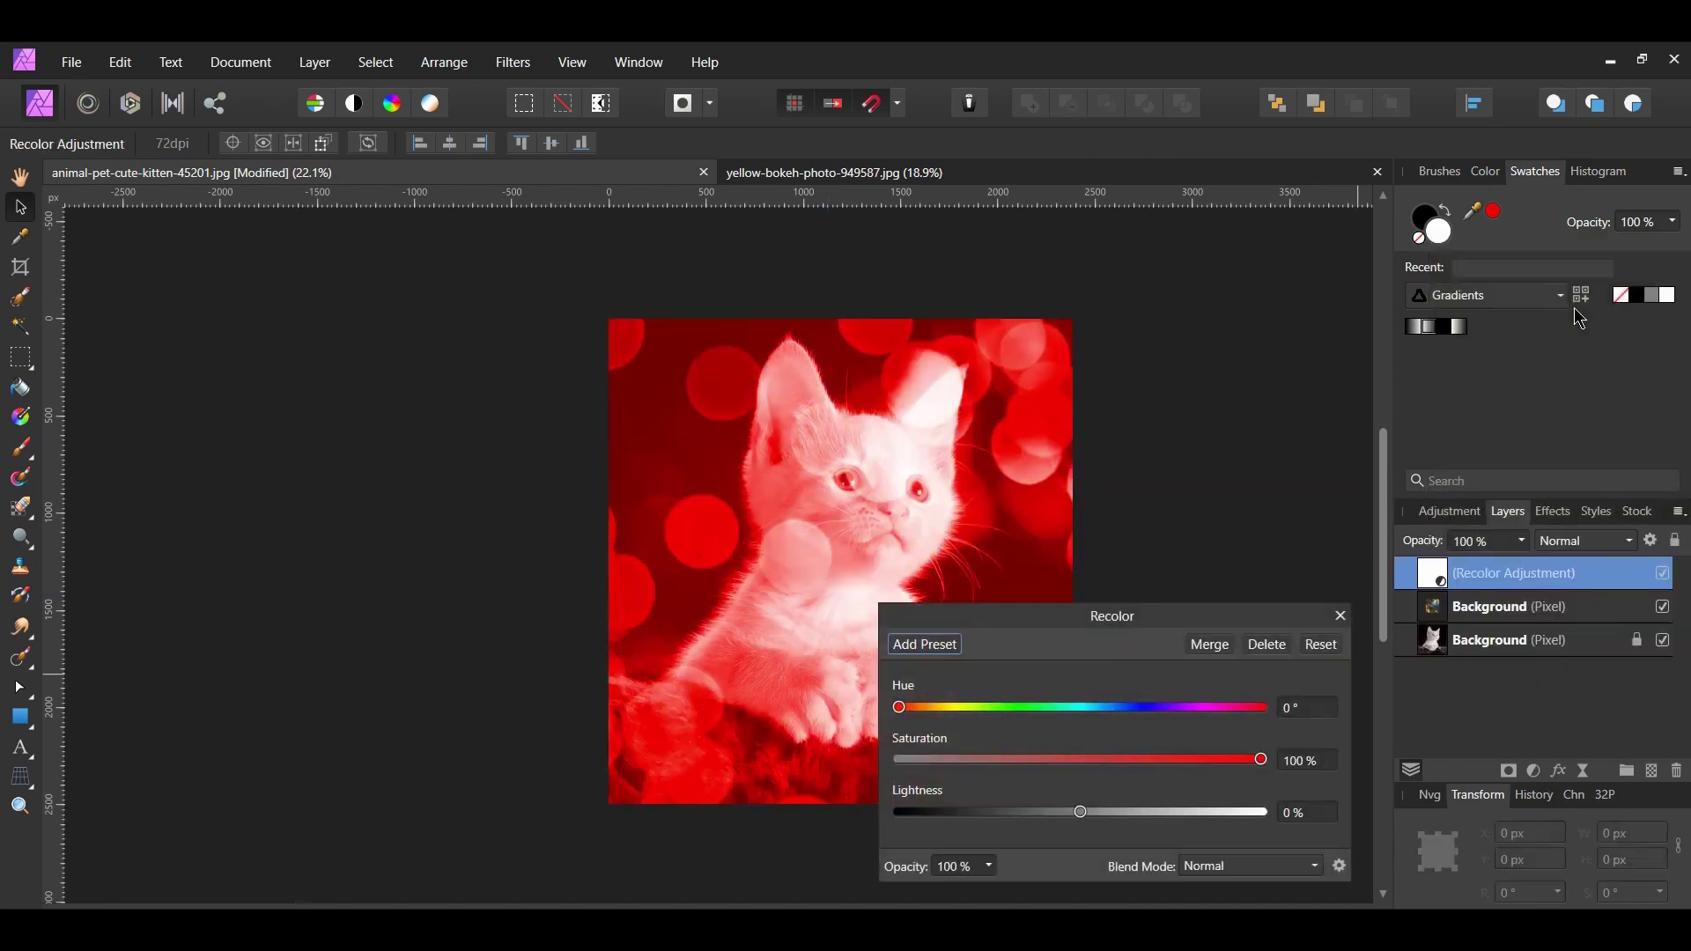
drag(1095, 625, 1375, 626)
click(1621, 616)
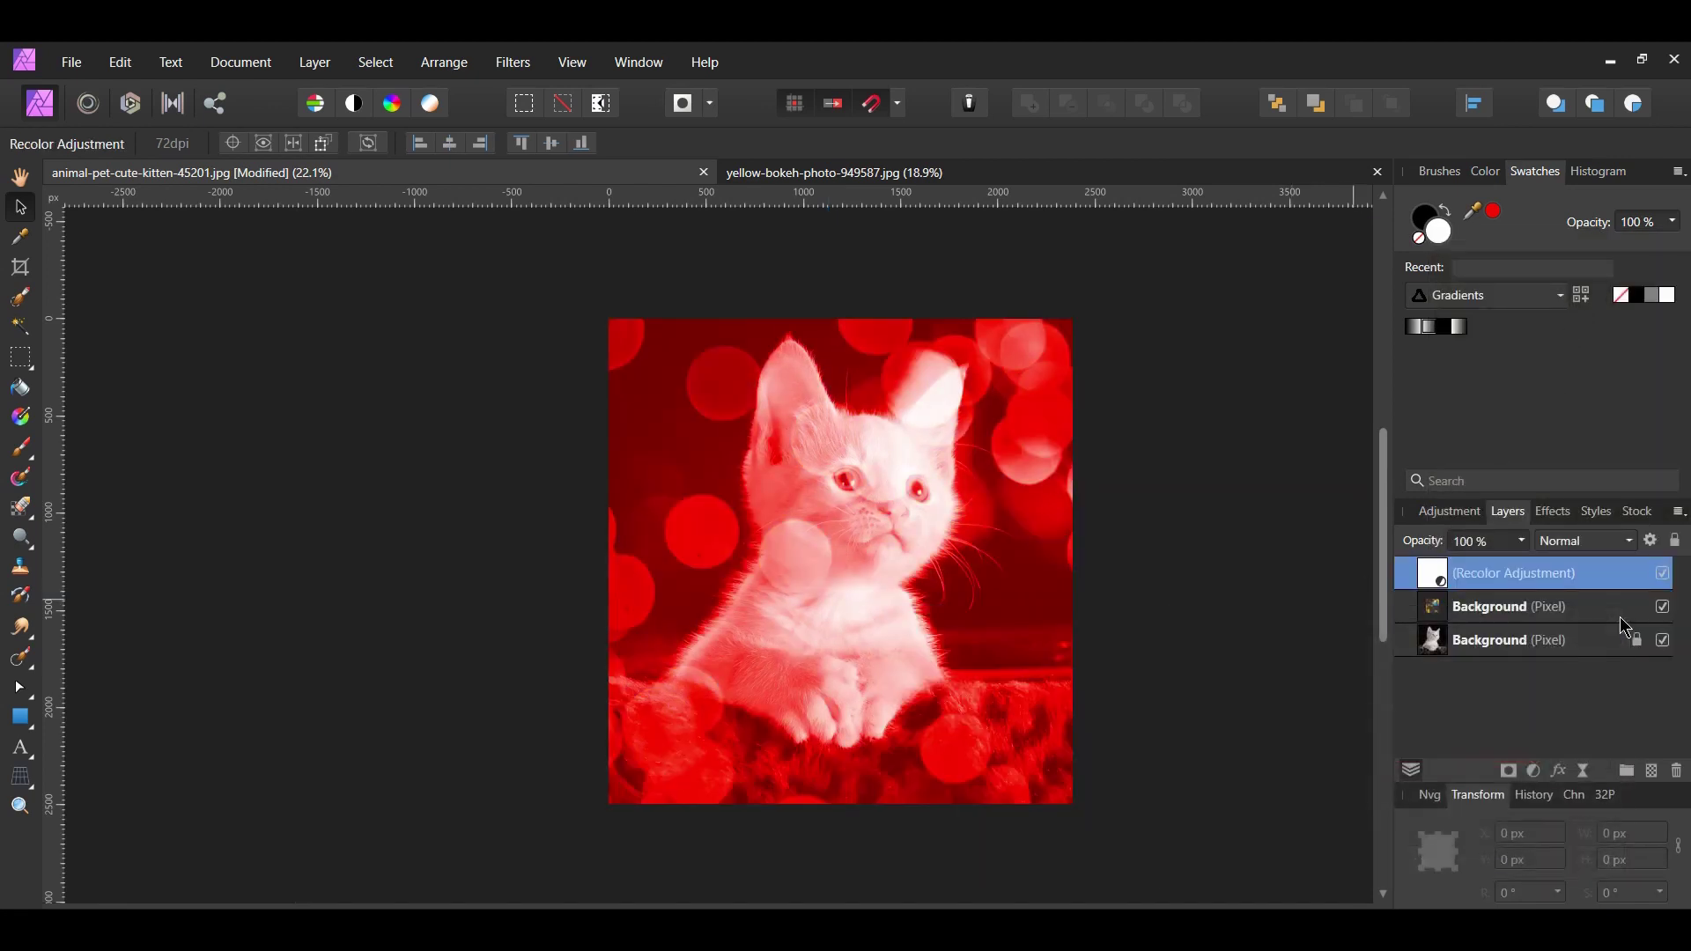
drag(1419, 574, 1464, 624)
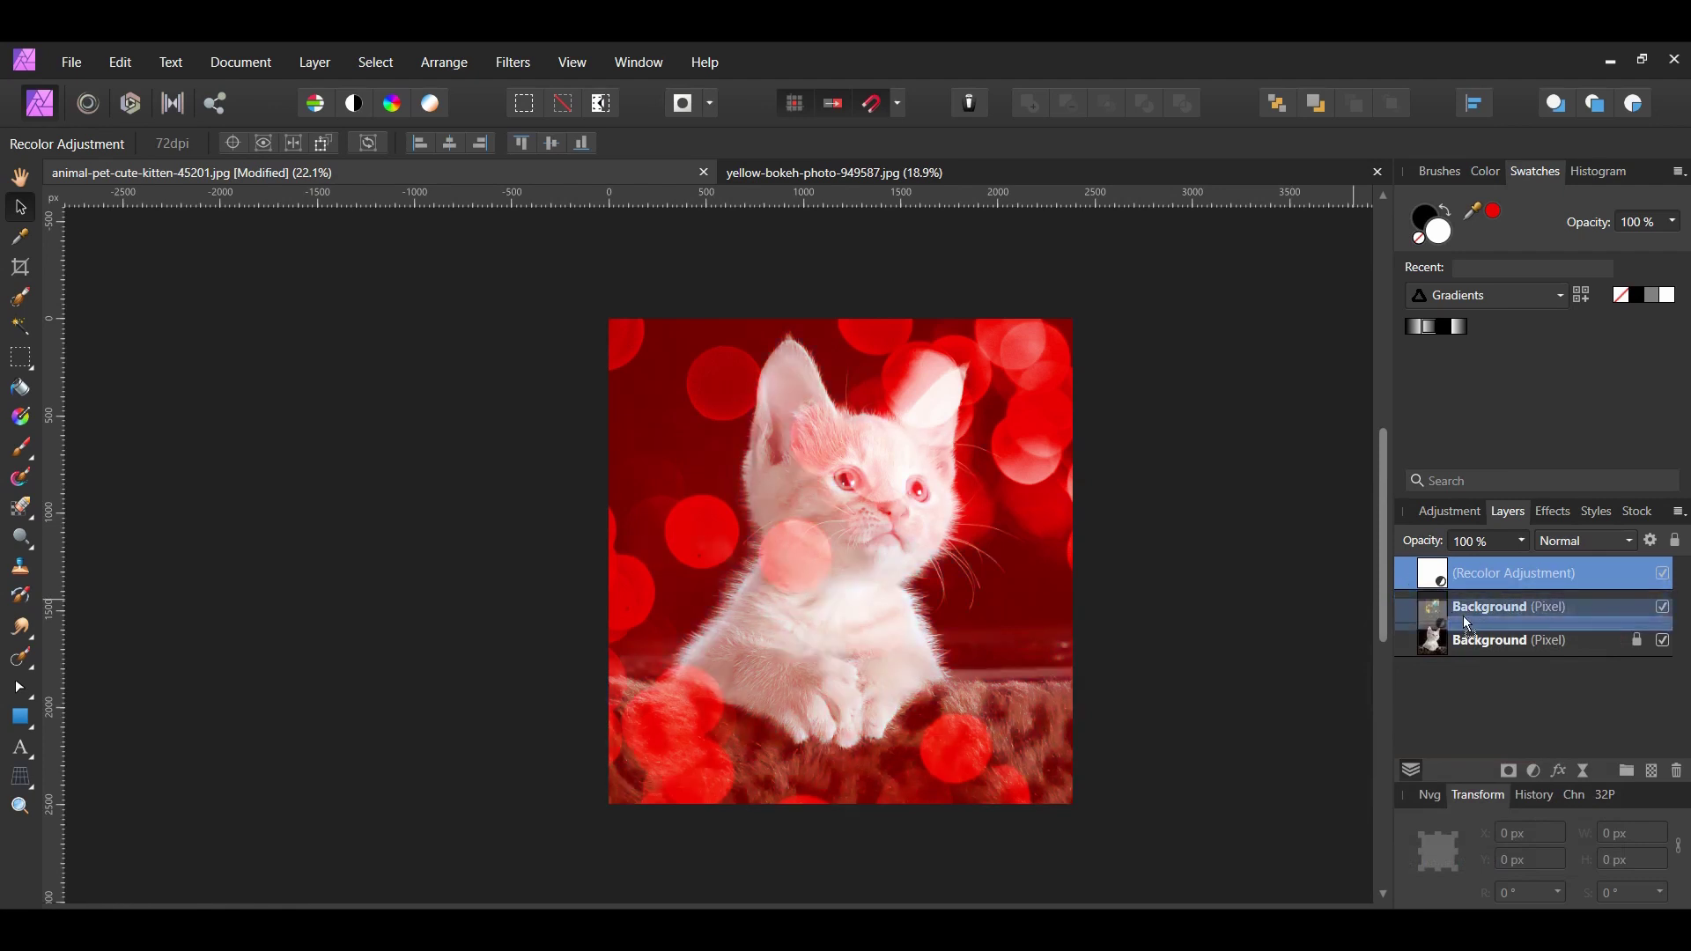
drag(1464, 622, 1464, 625)
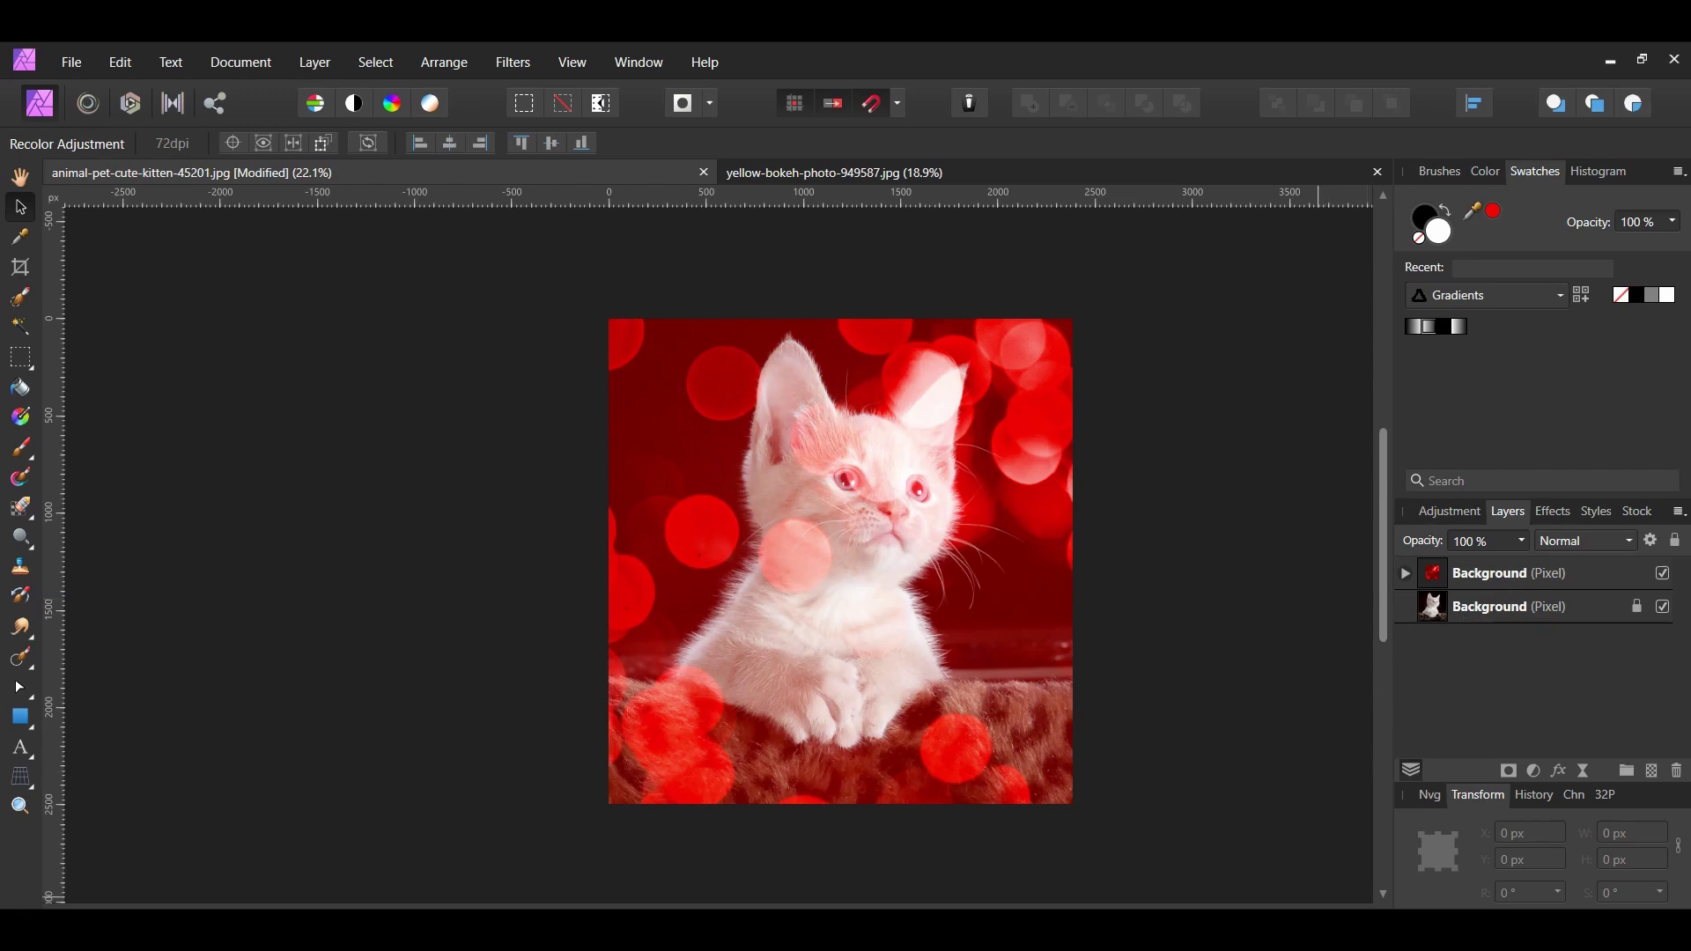
Set the nested Recolor to hue 35°, saturation 61%, lightness -4%
click(1404, 573)
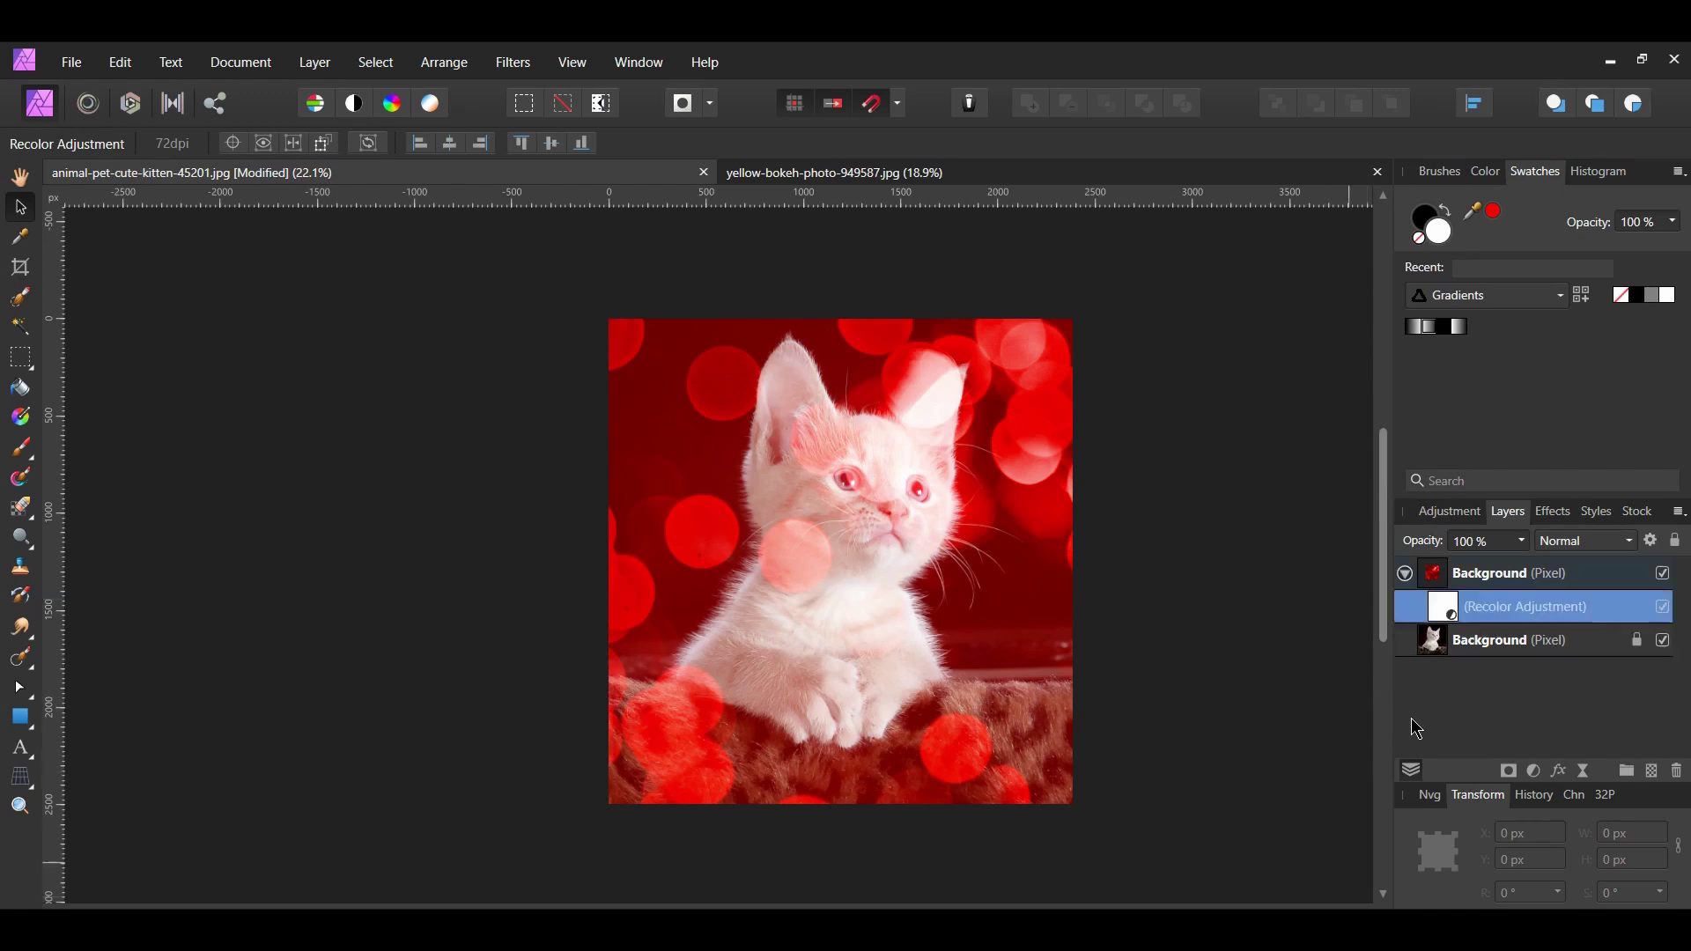
double_click(1444, 611)
drag(1328, 624, 1271, 576)
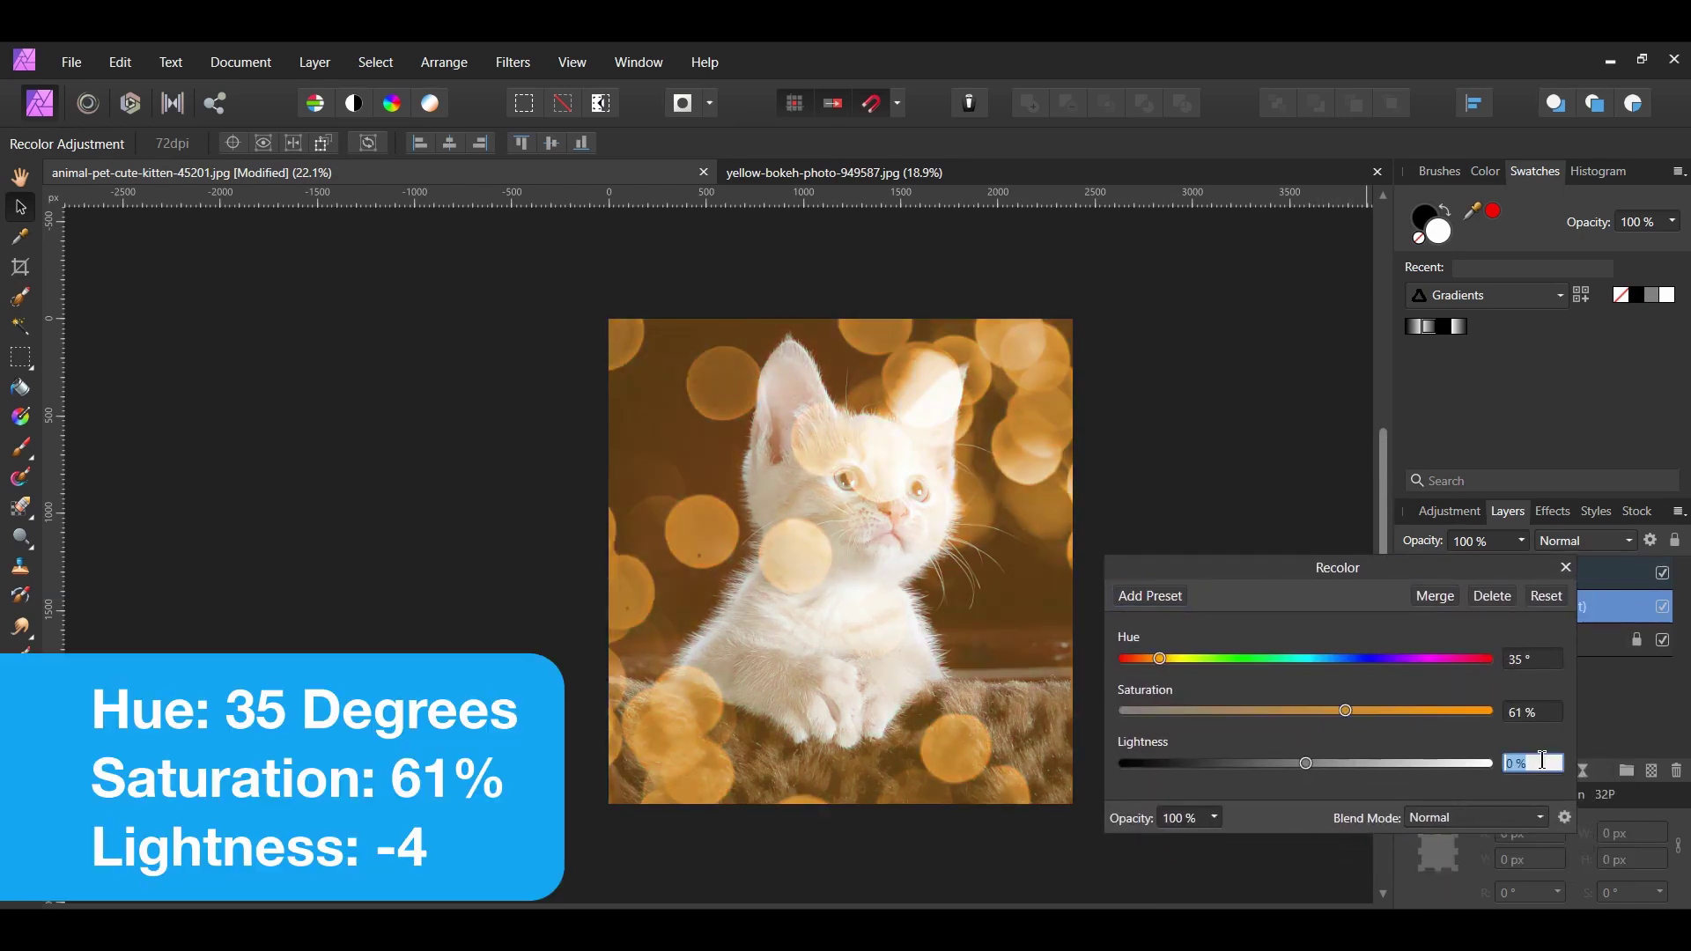
text(-4)
key(Return)
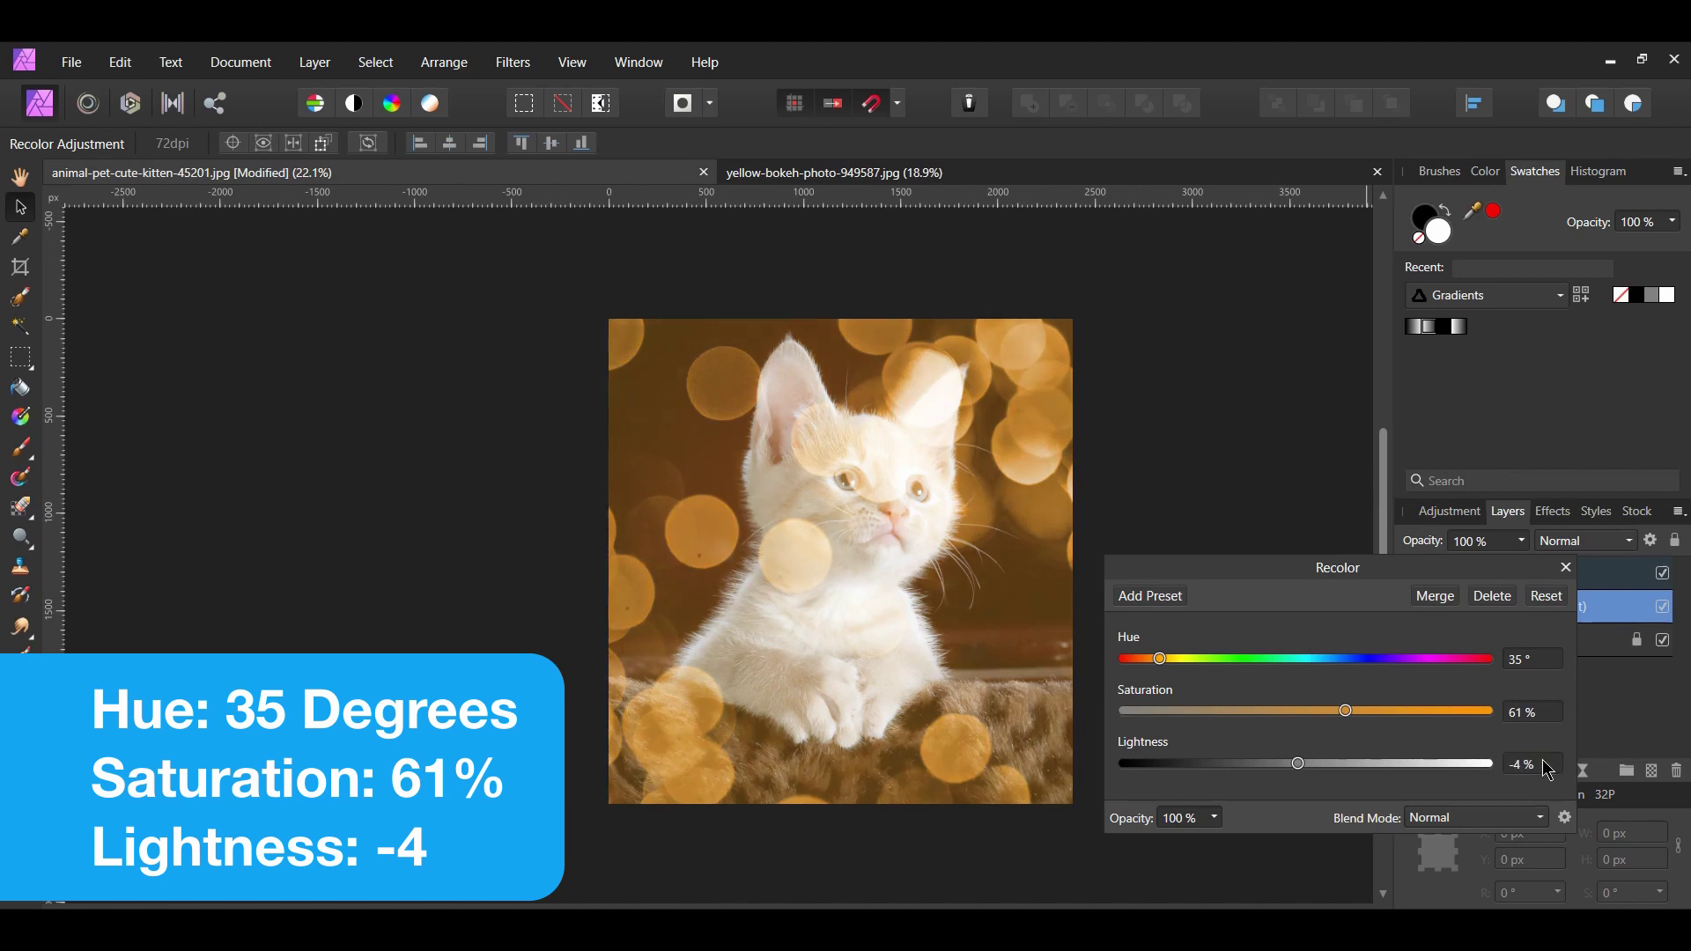
click(1566, 569)
With no layers selected, add a Levels adjustment with black level at 20%
click(1547, 700)
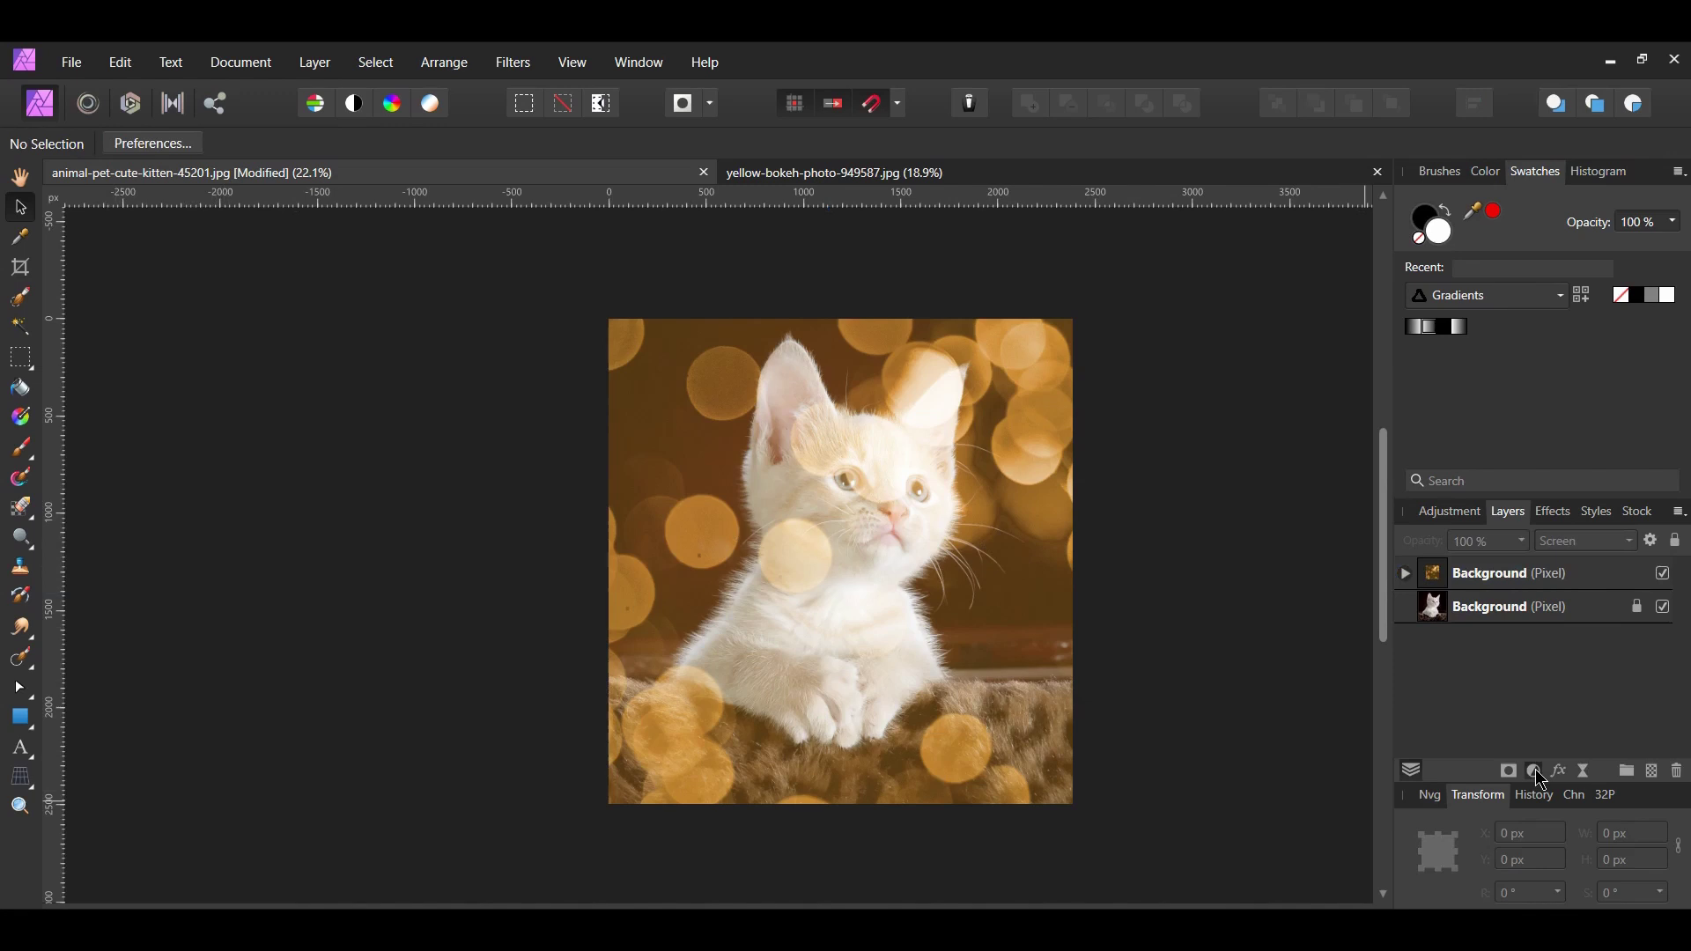
click(1535, 770)
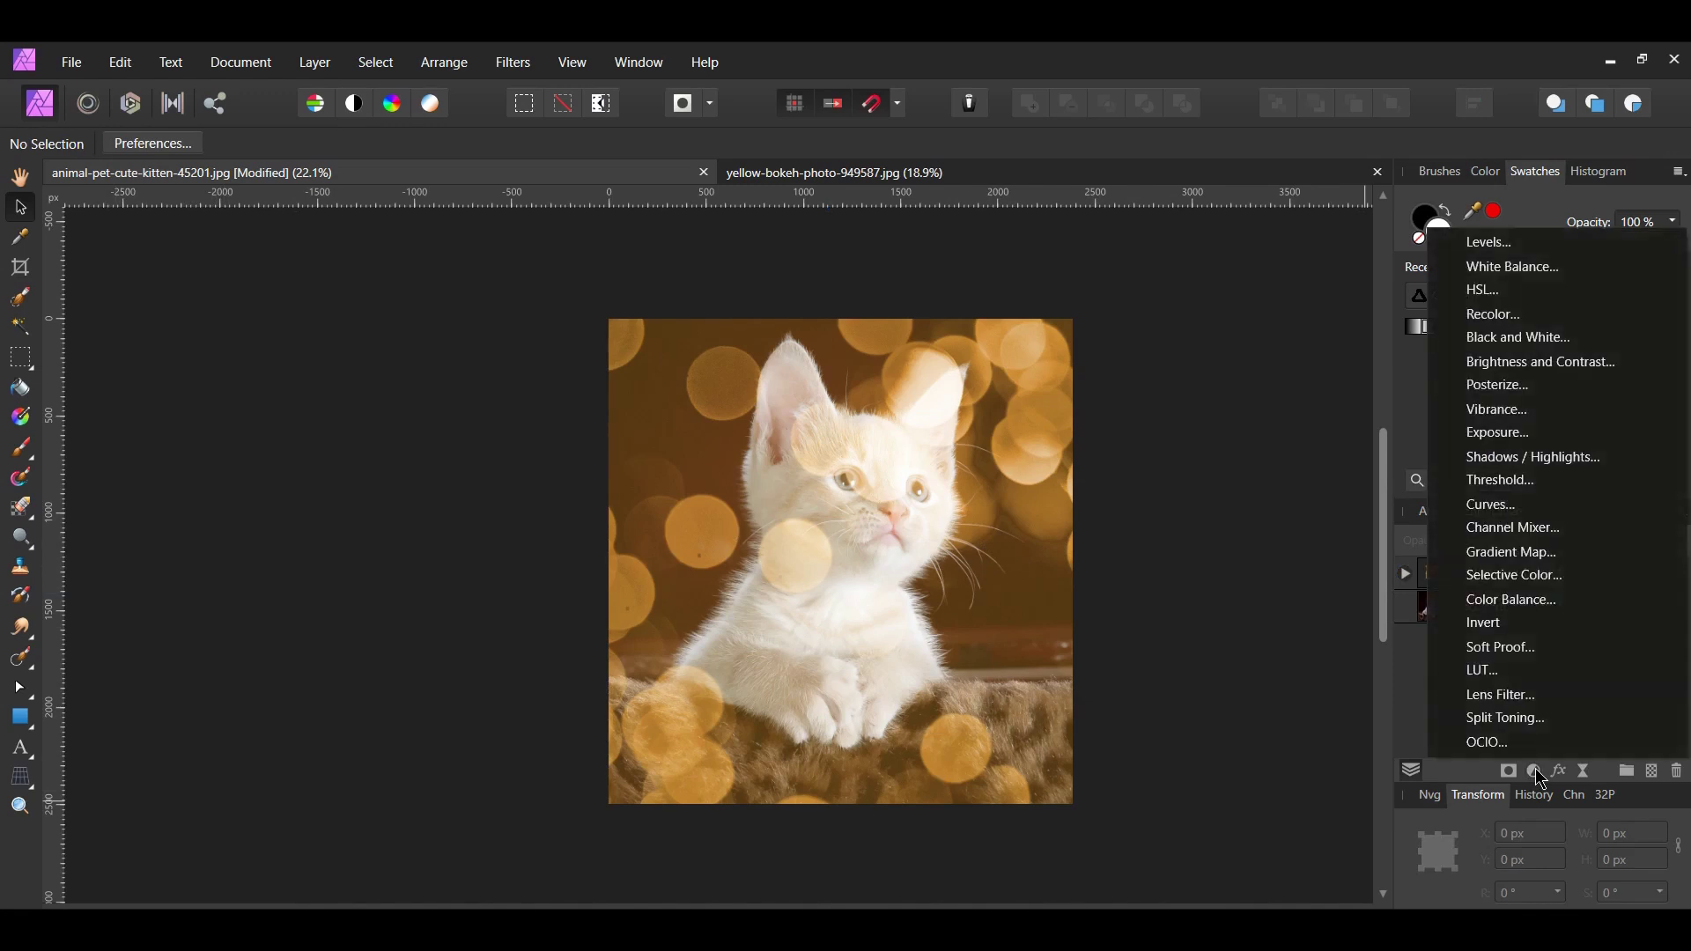
click(1506, 244)
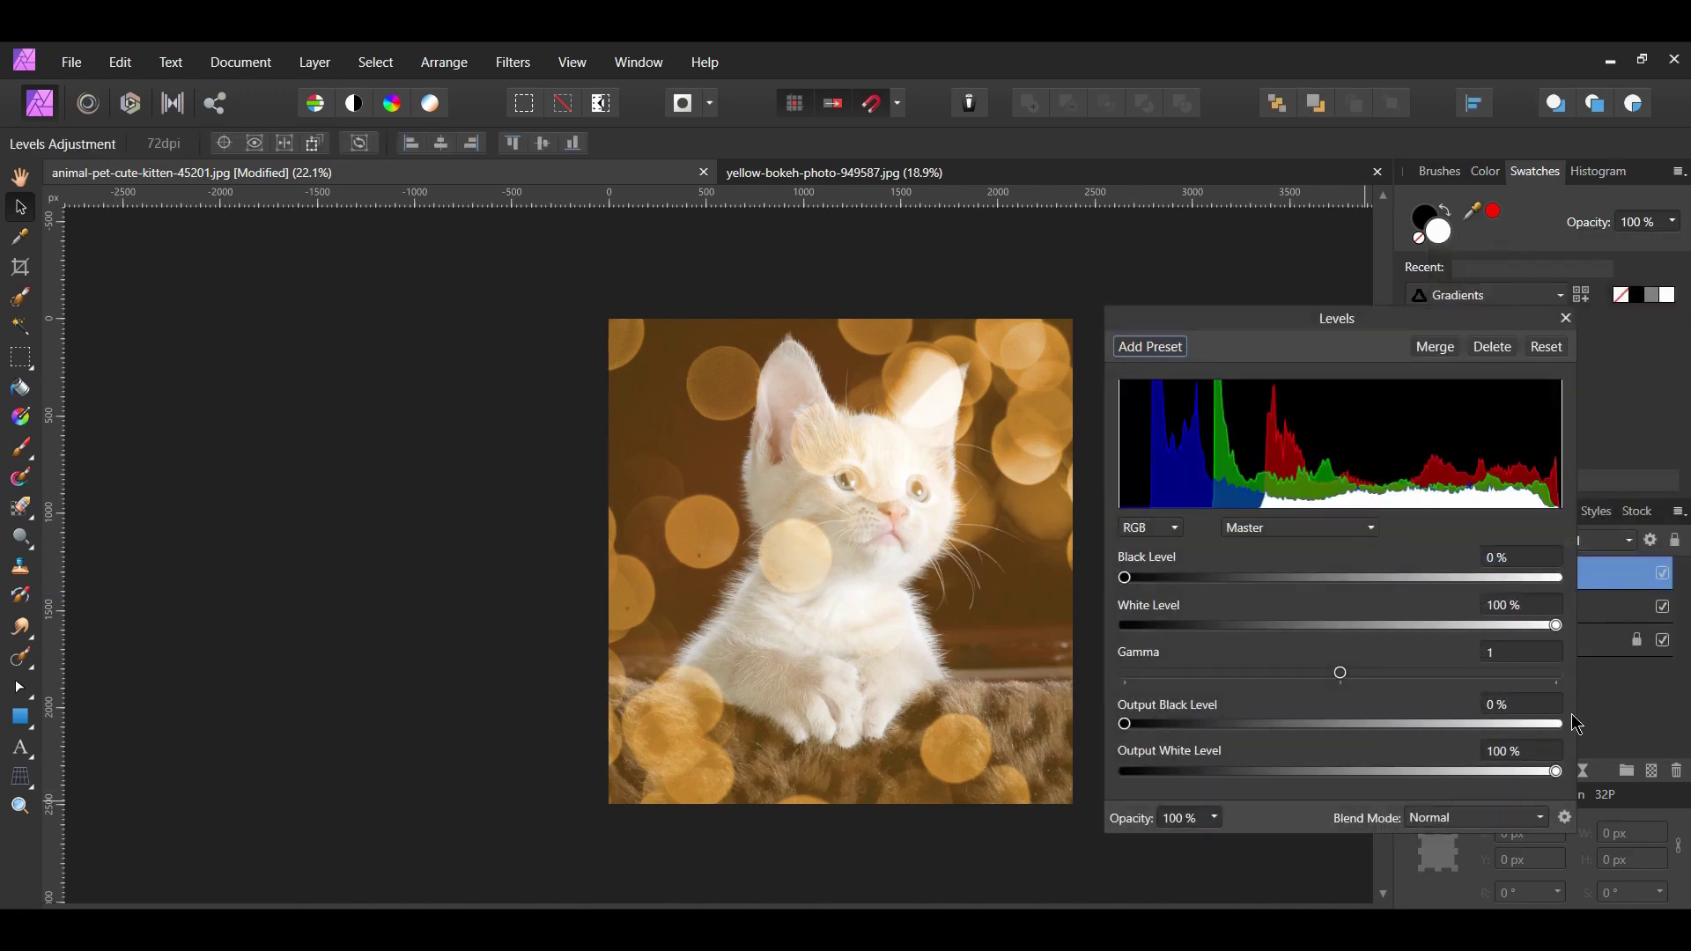
click(1524, 554)
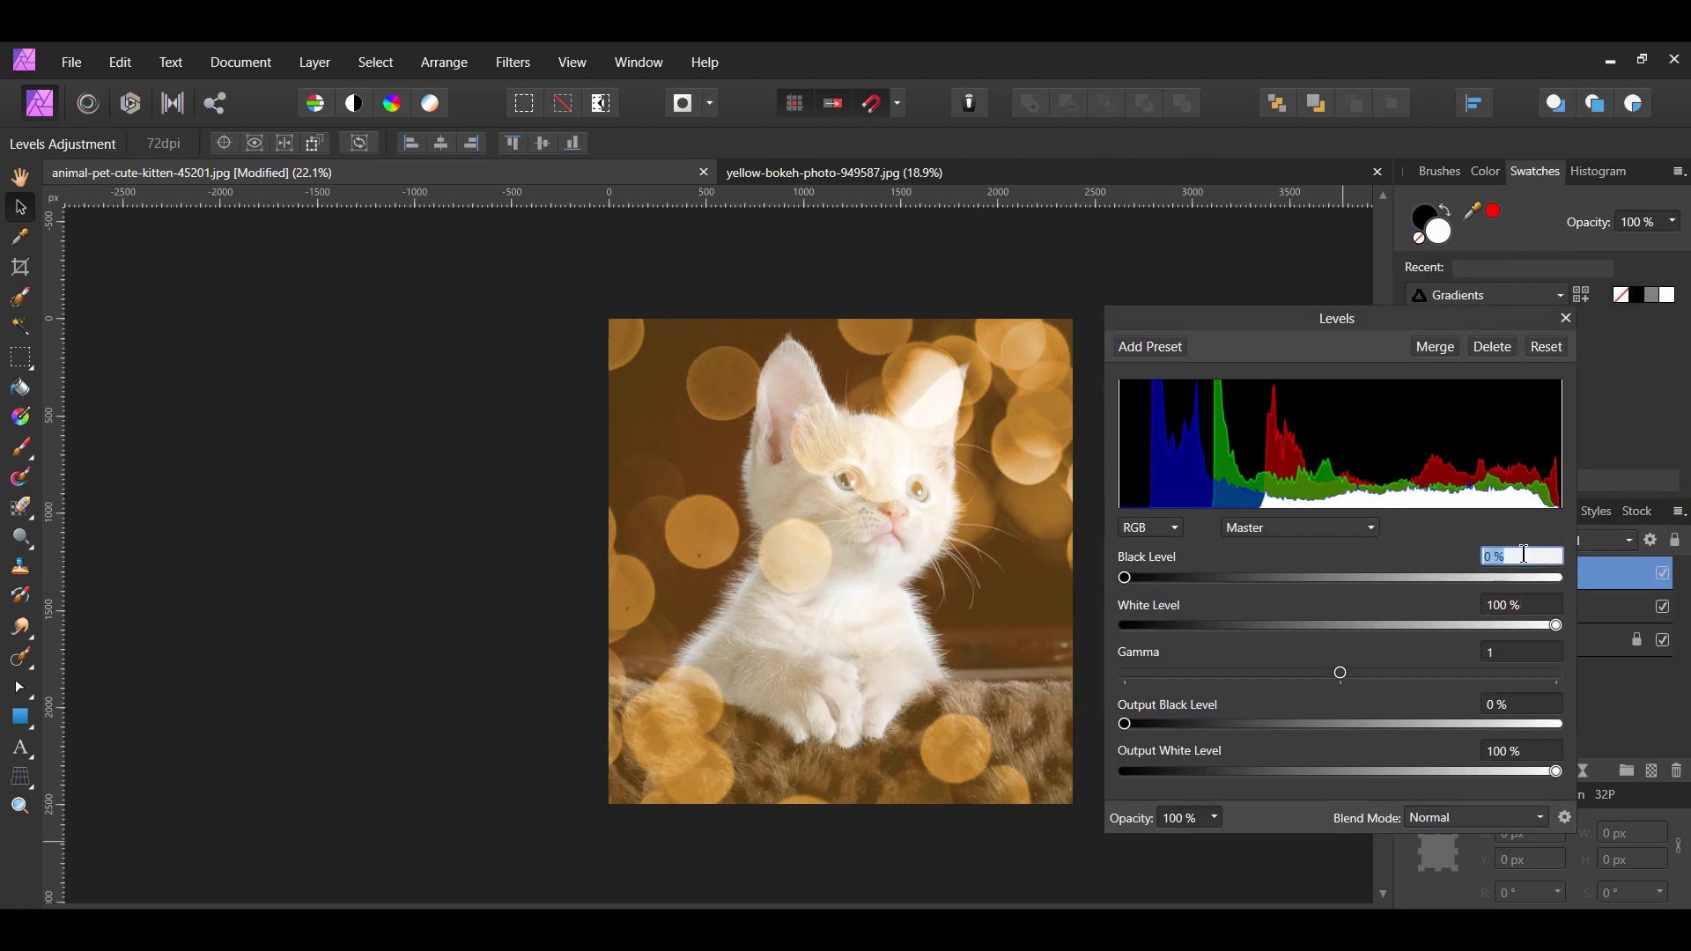
text(20)
key(Return)
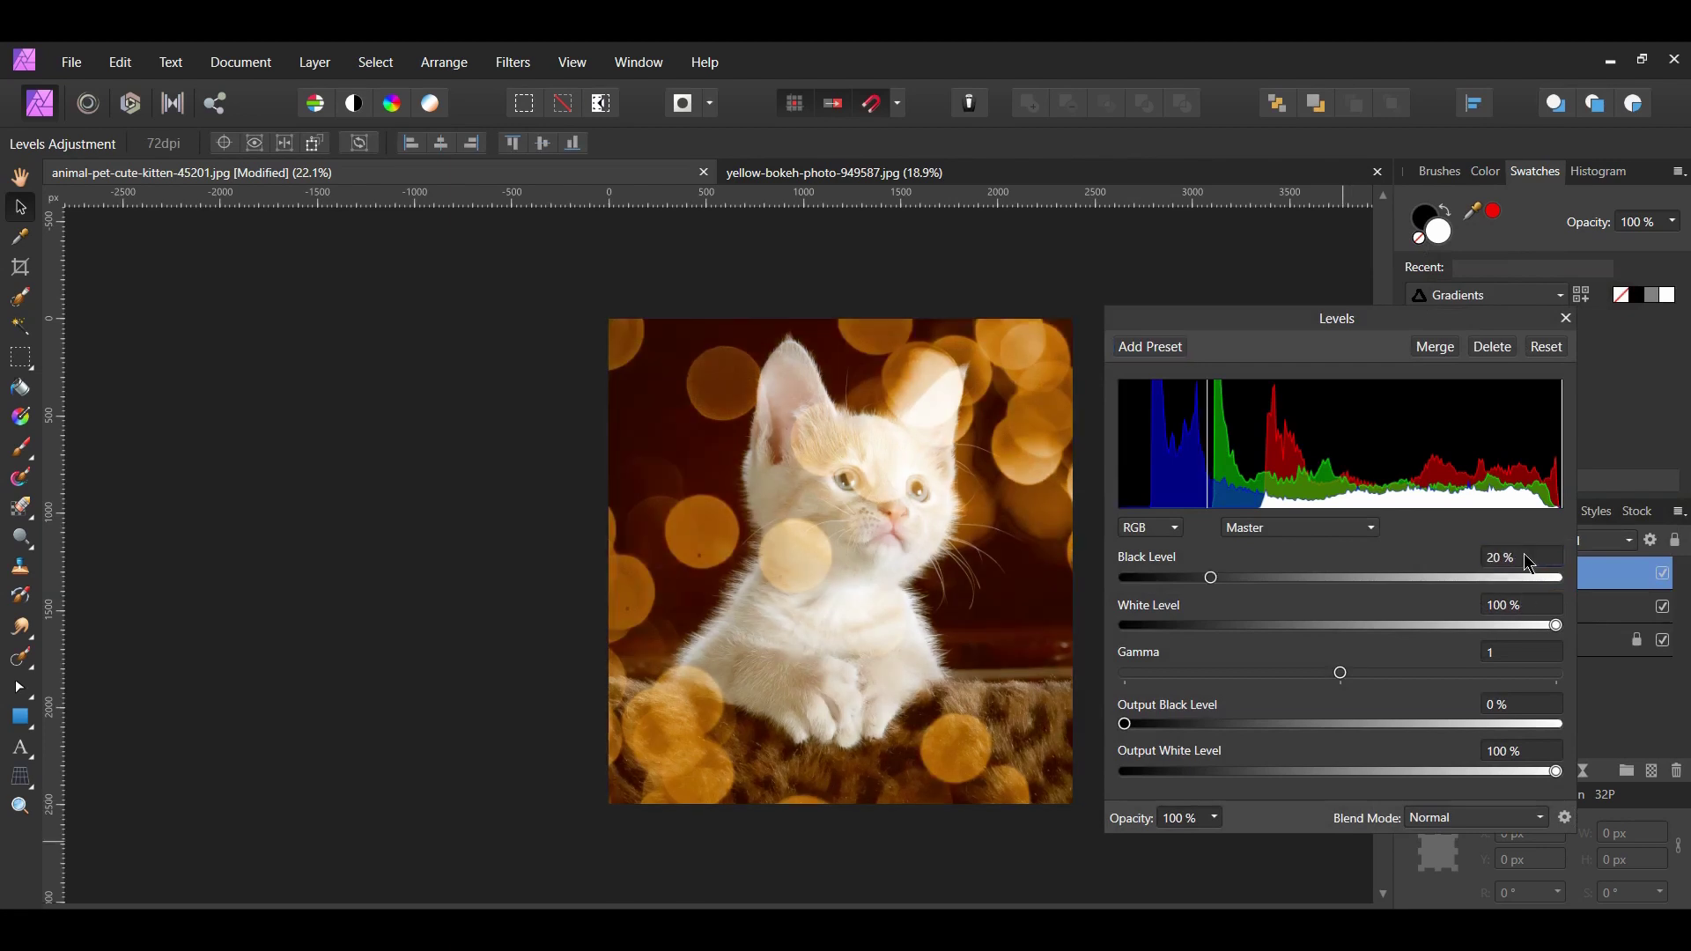
Close the Levels settings and nest Levels inside the bokeh layer beside Recolor
click(1564, 320)
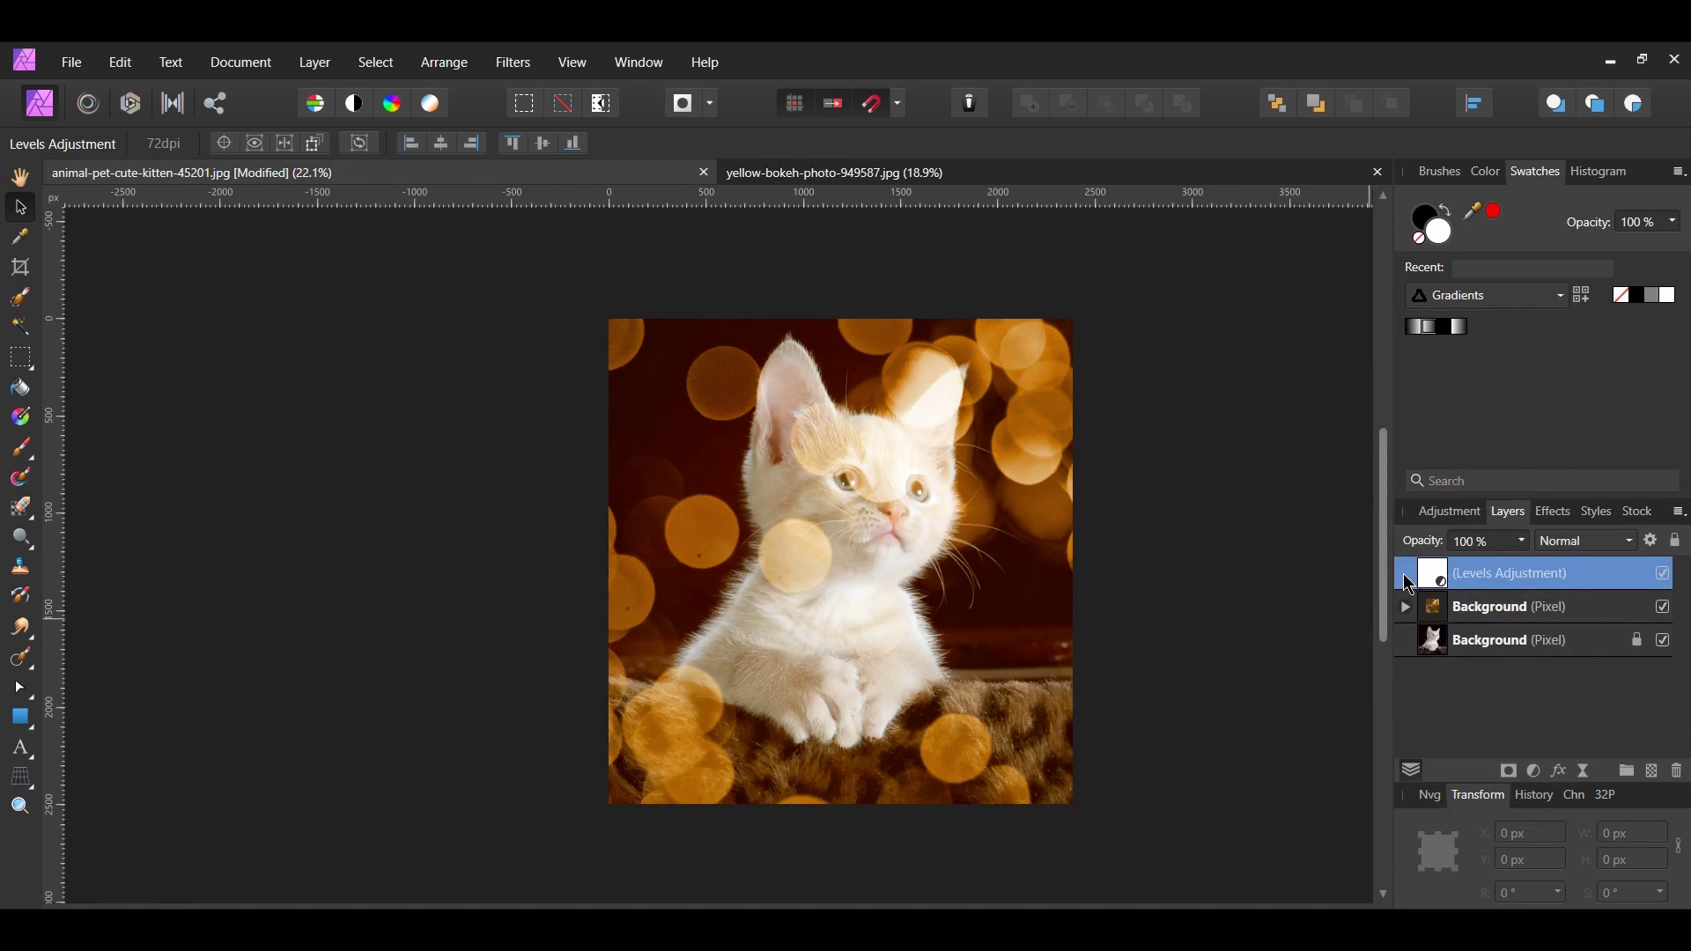
drag(1404, 578, 1459, 621)
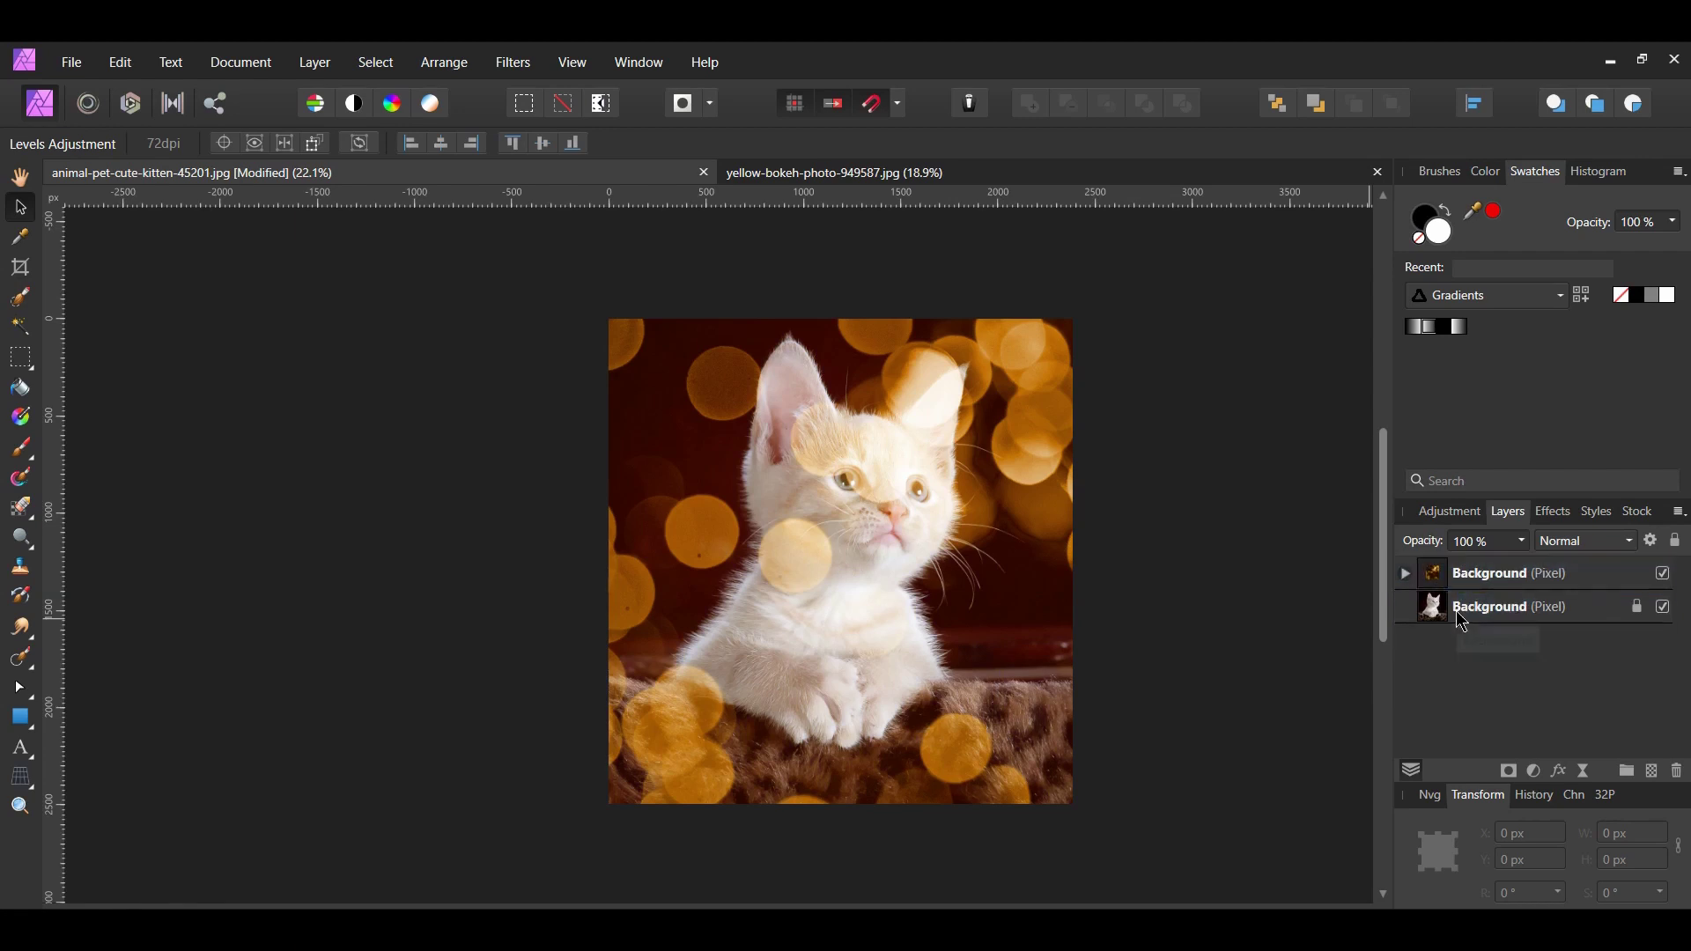
click(1407, 574)
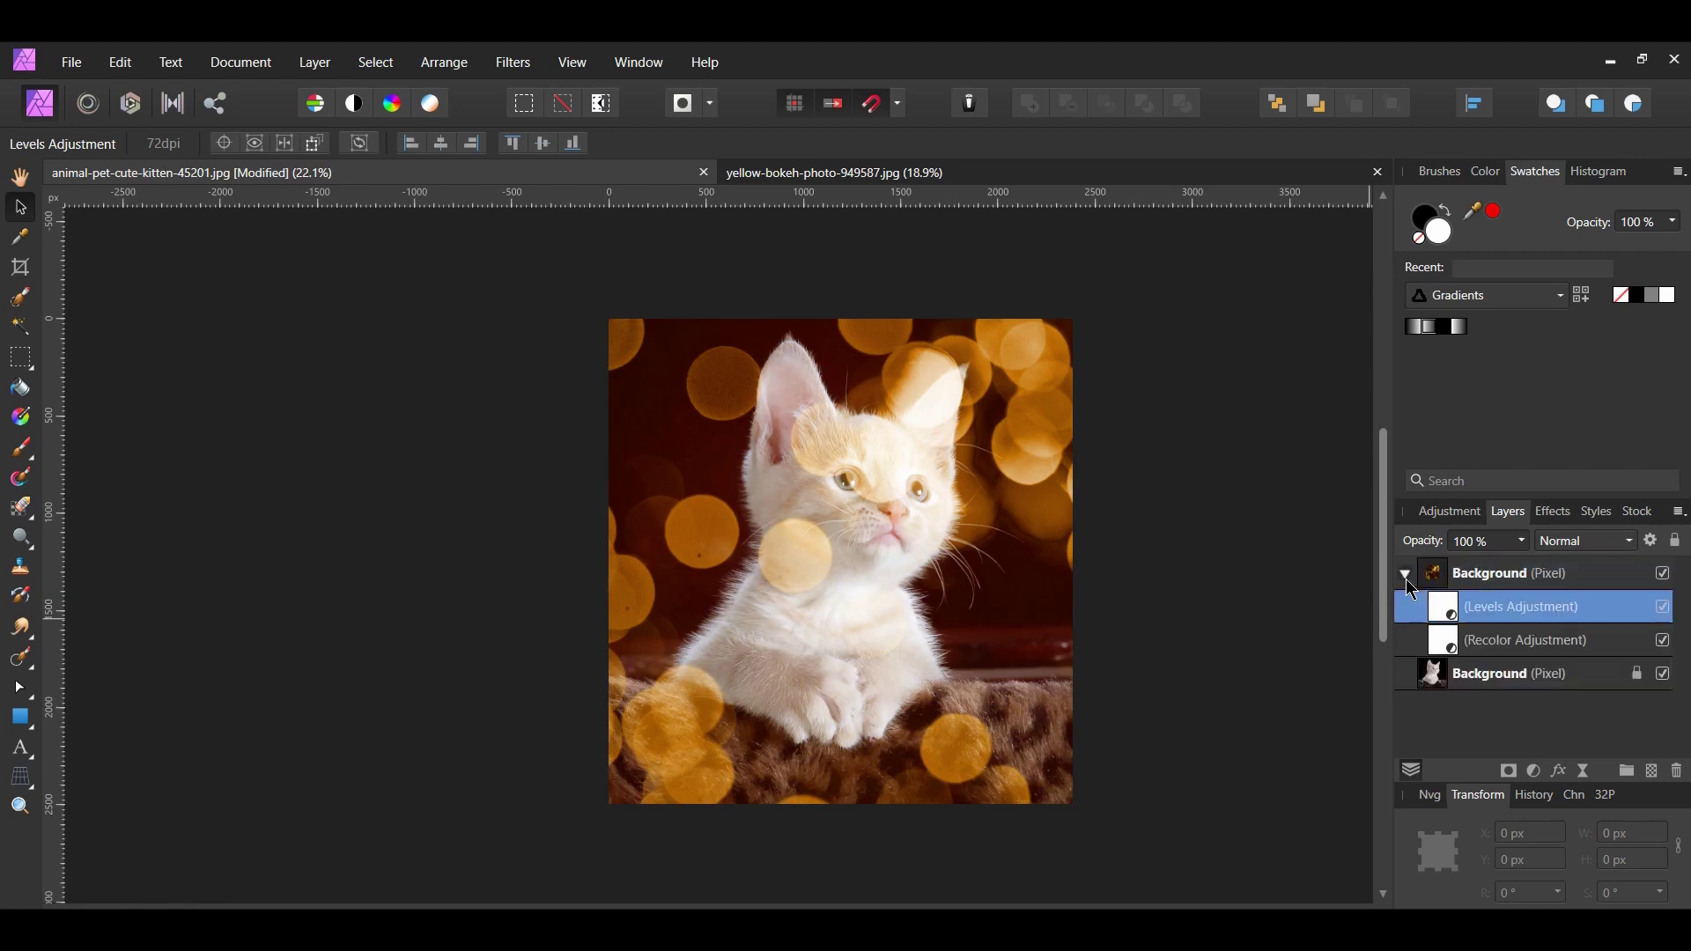
click(1406, 573)
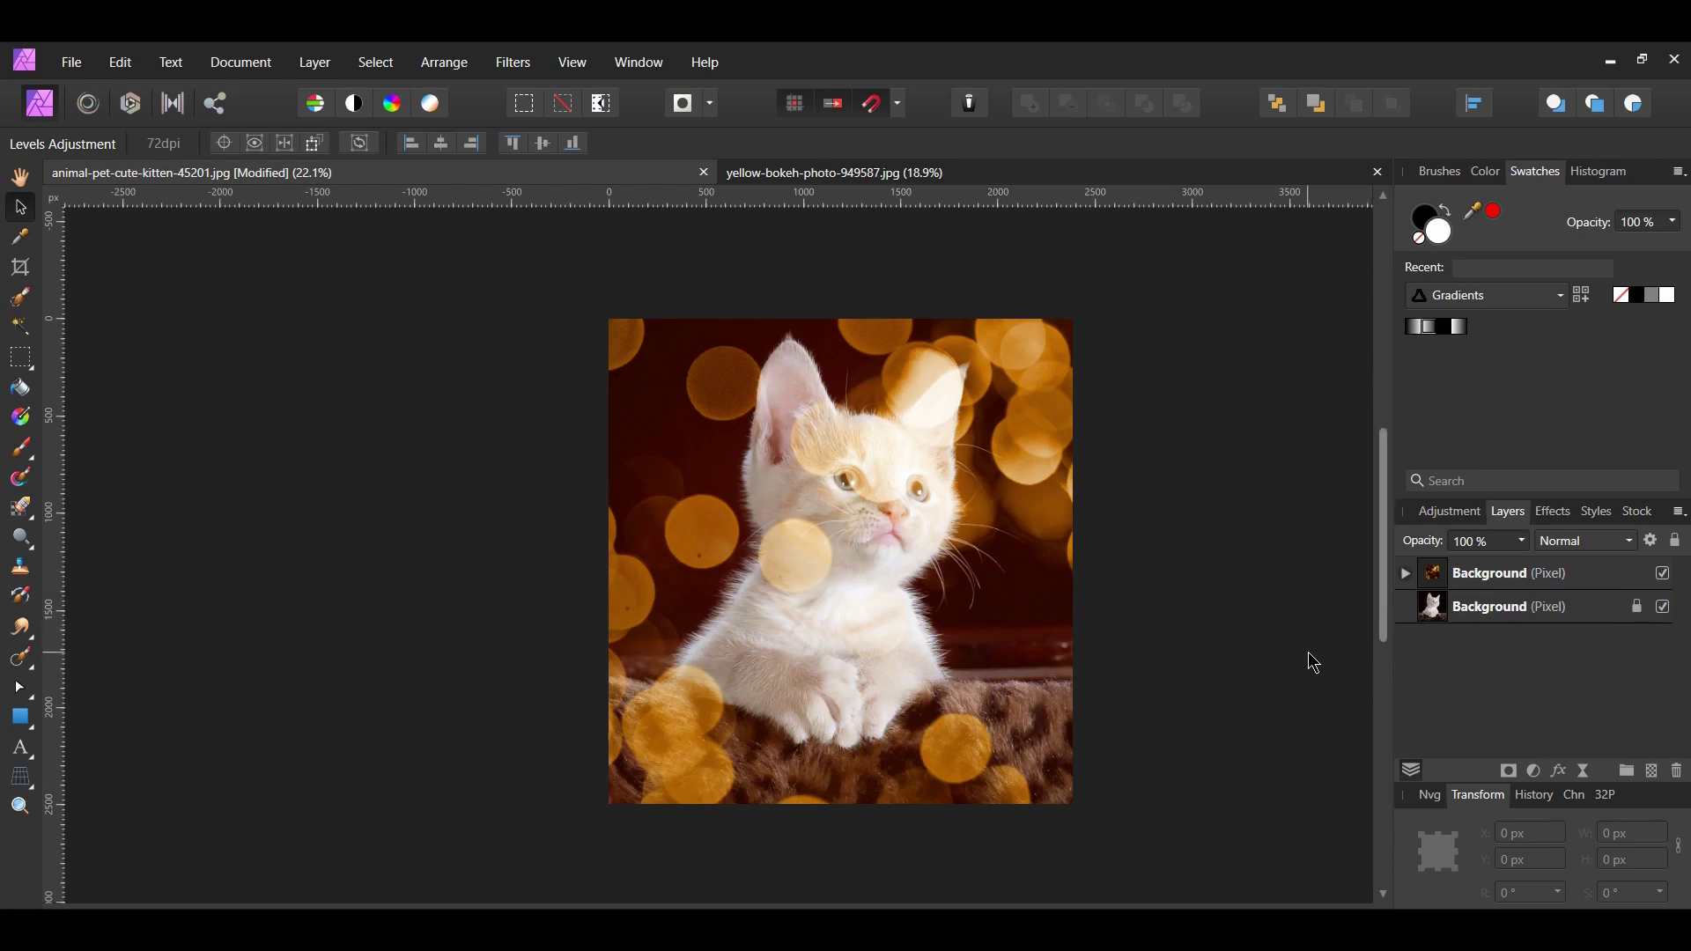
Add a mask to the bokeh layer and make black the foreground colour
click(1503, 578)
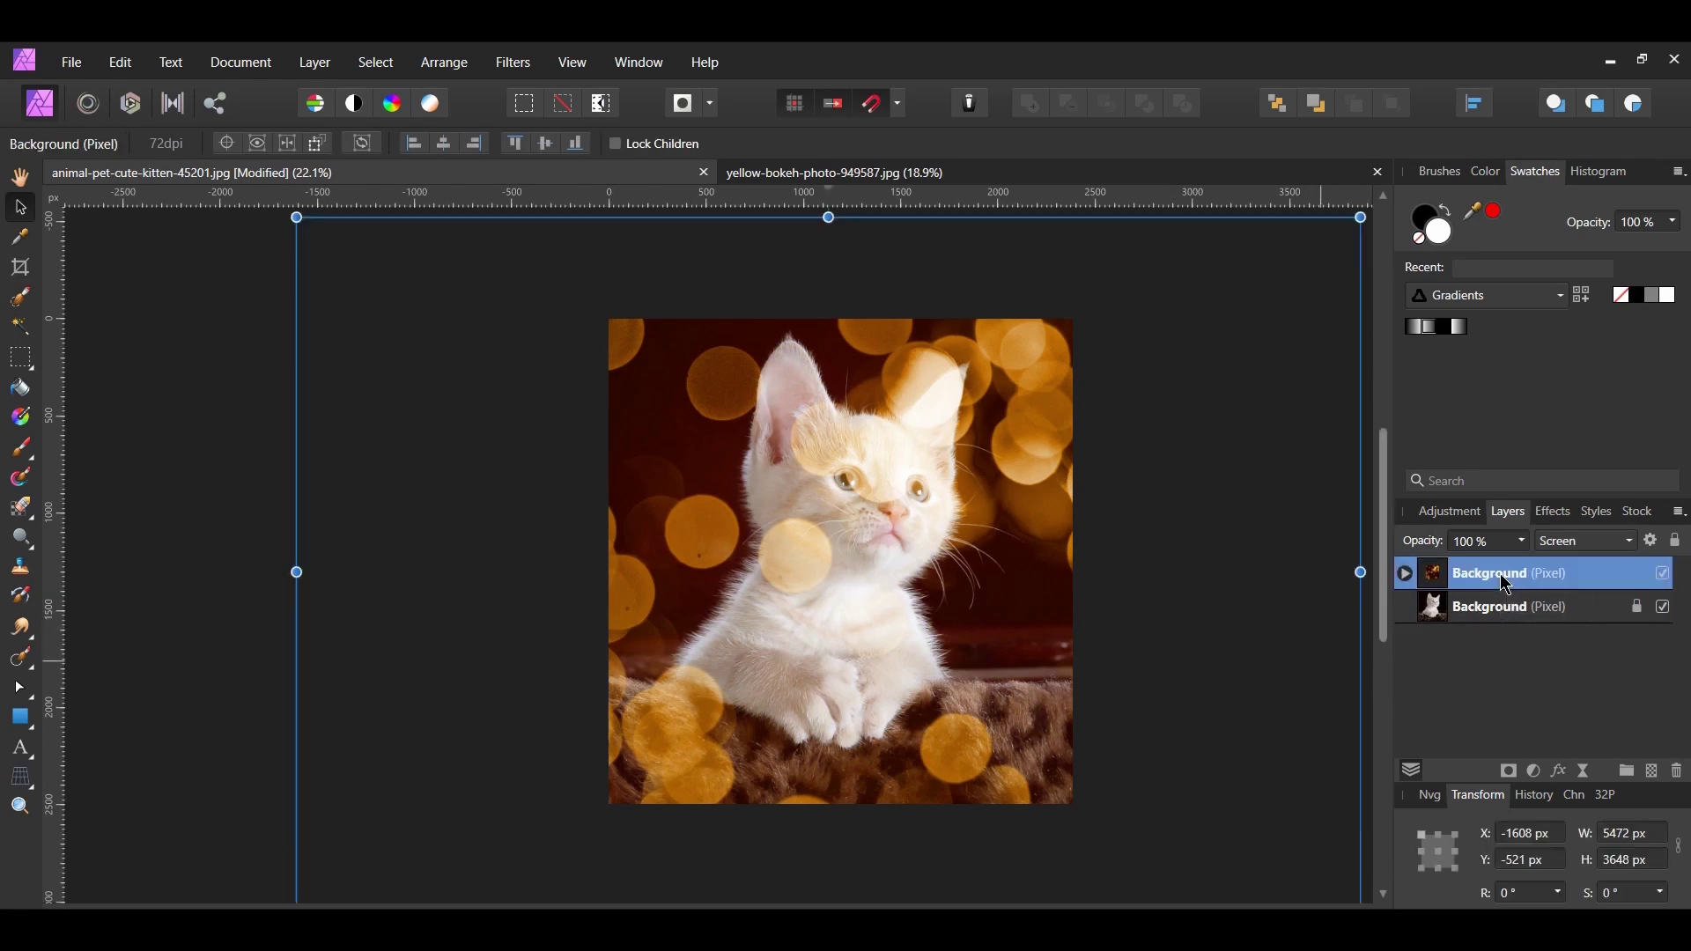
click(1509, 771)
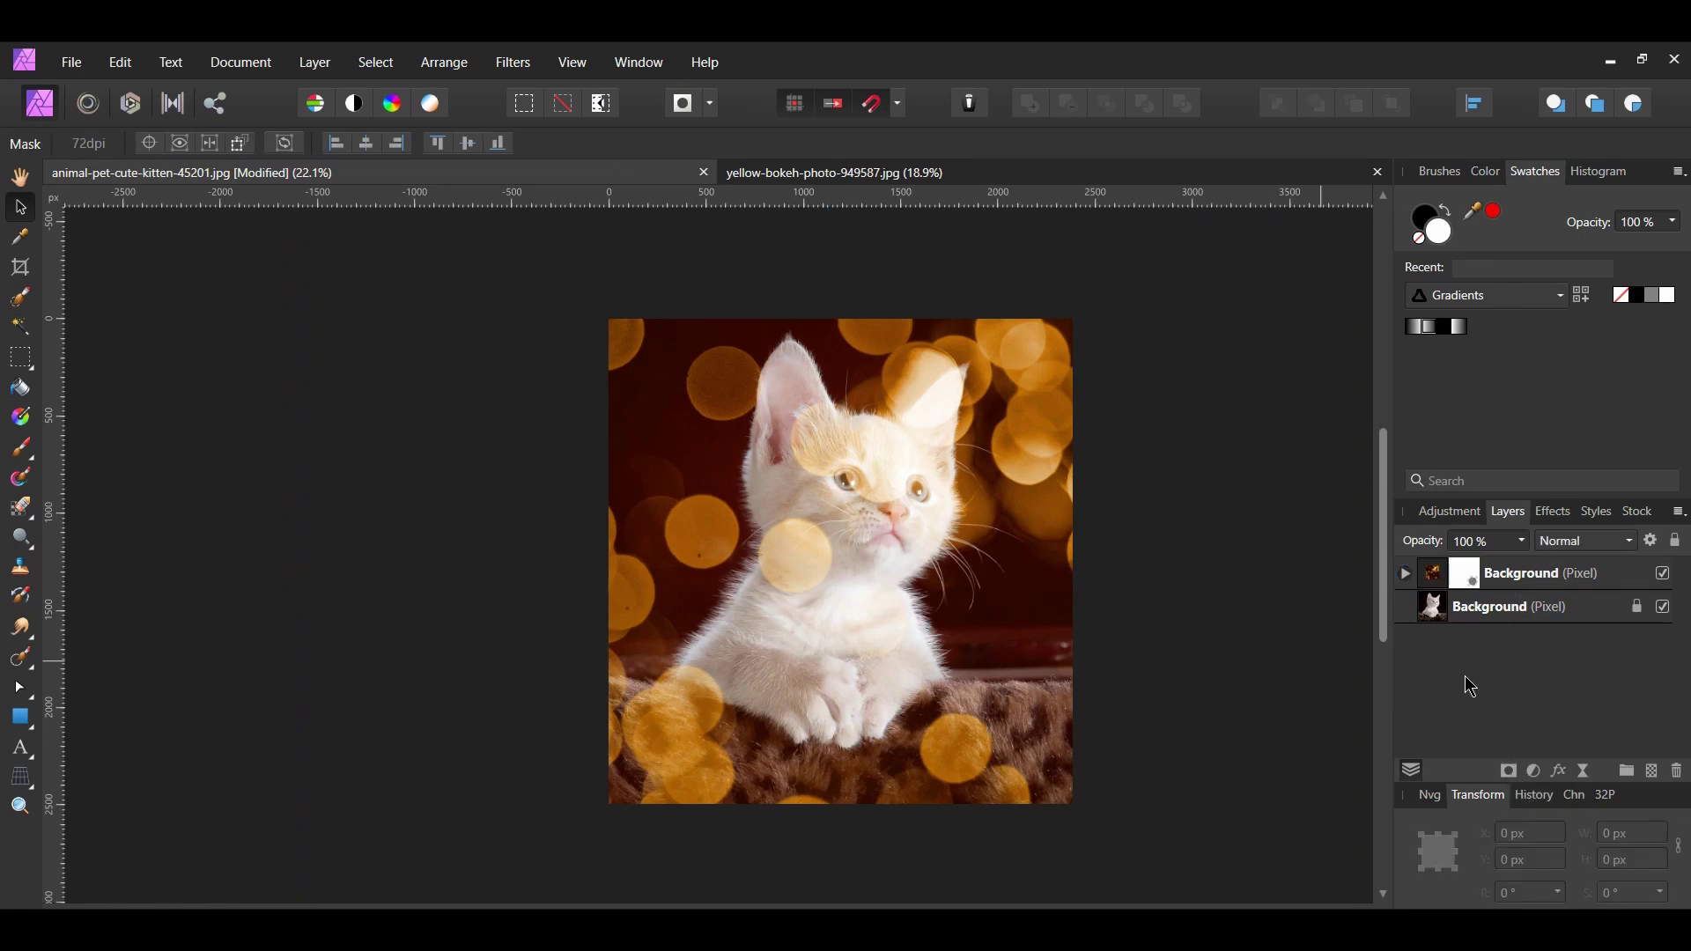
click(1407, 580)
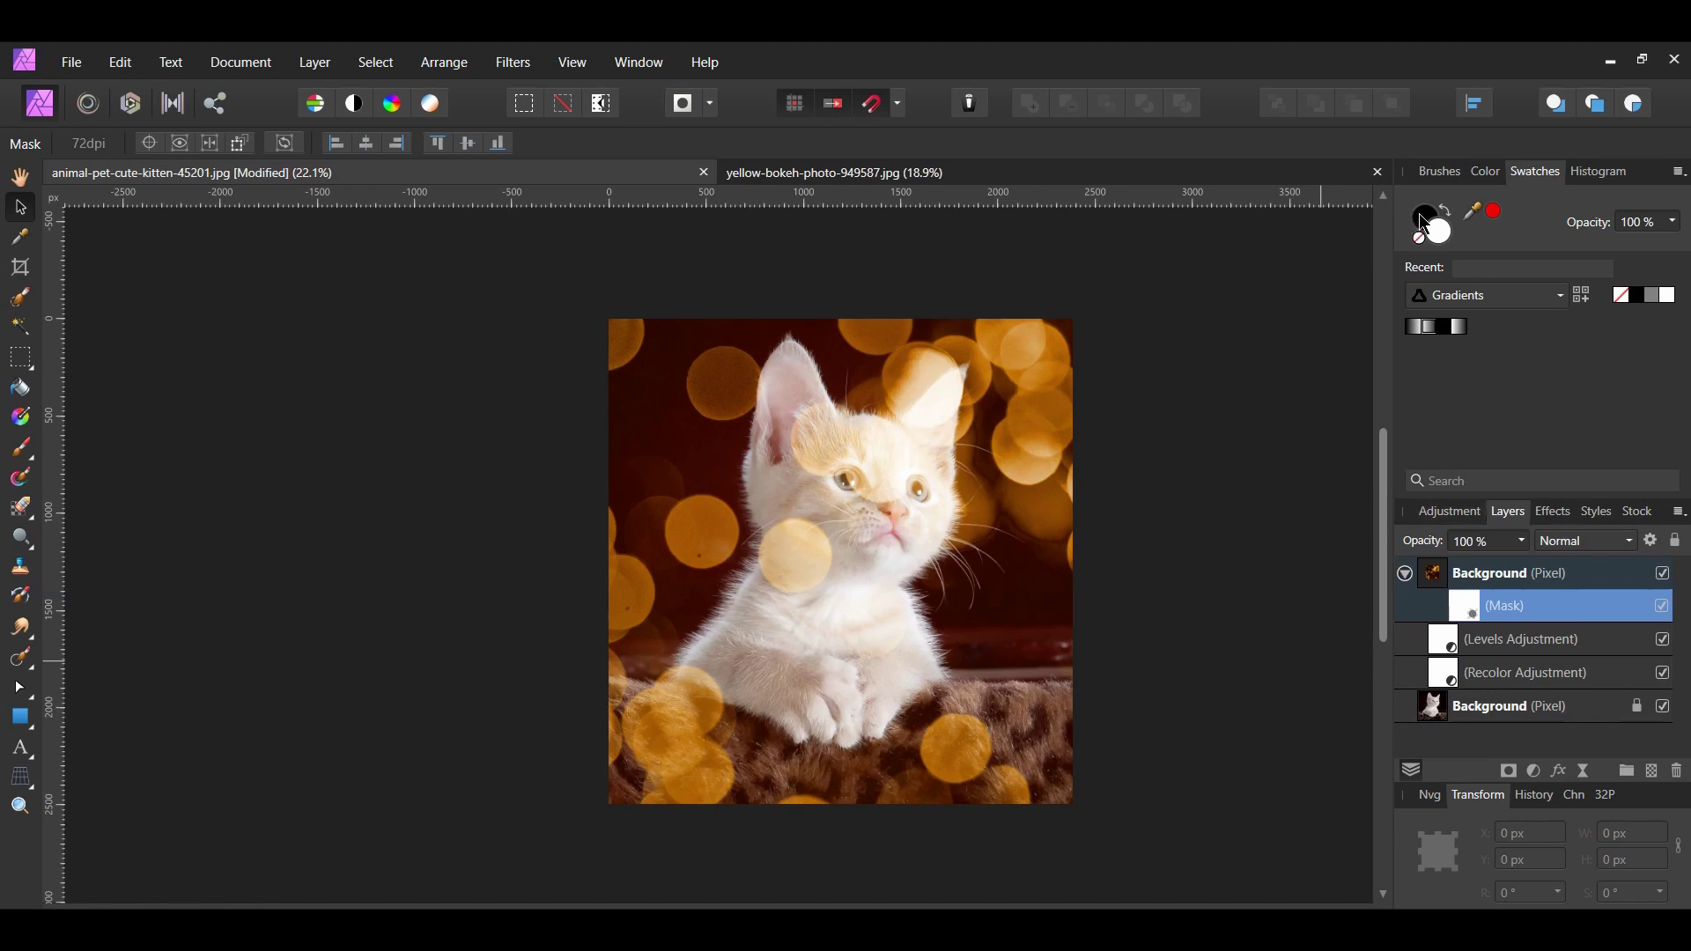
click(1424, 220)
Switch to the Paint Brush Tool with flow 15% and opacity 75%
right_click(24, 454)
click(60, 450)
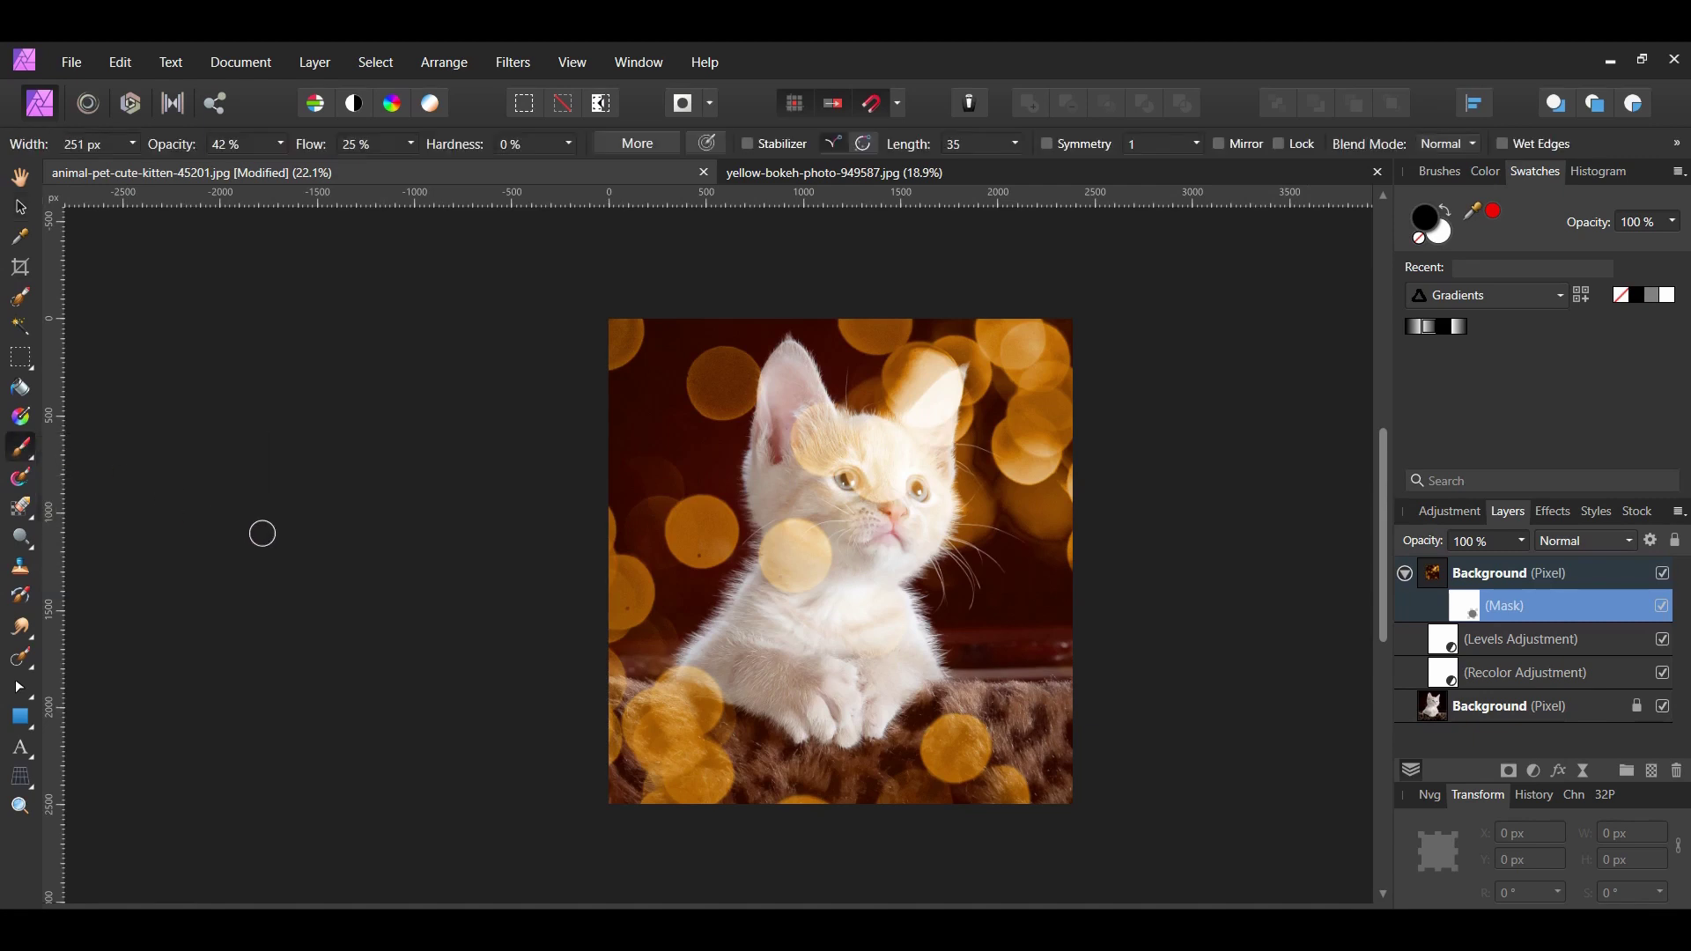
click(363, 141)
text(15)
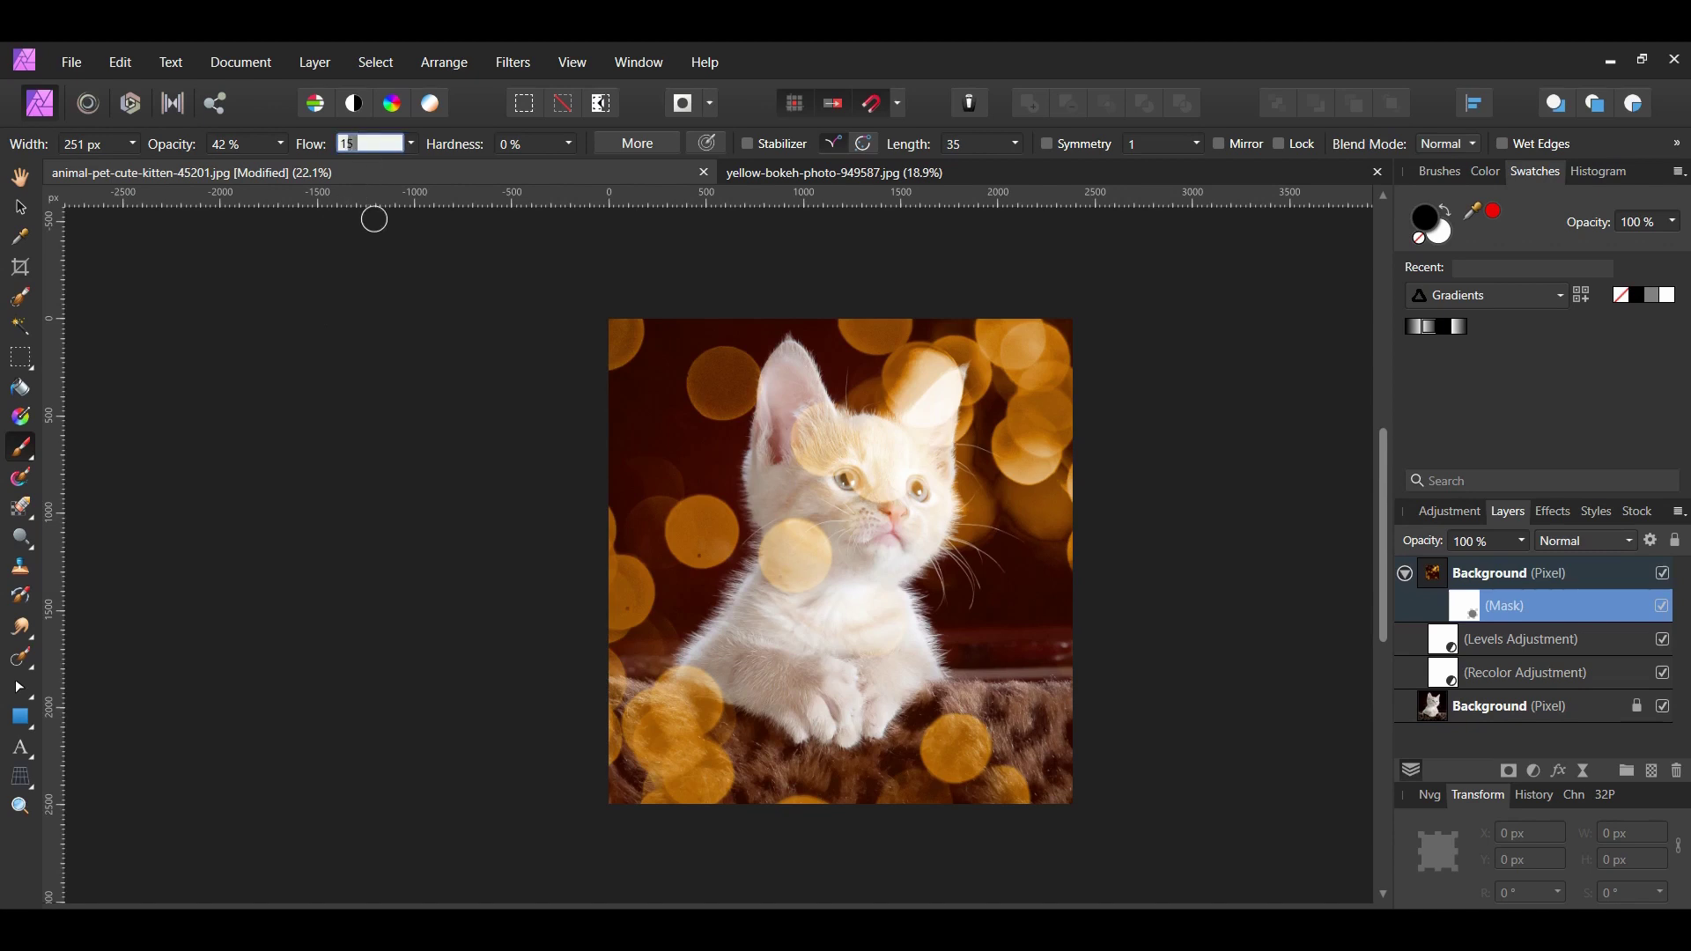
key(Return)
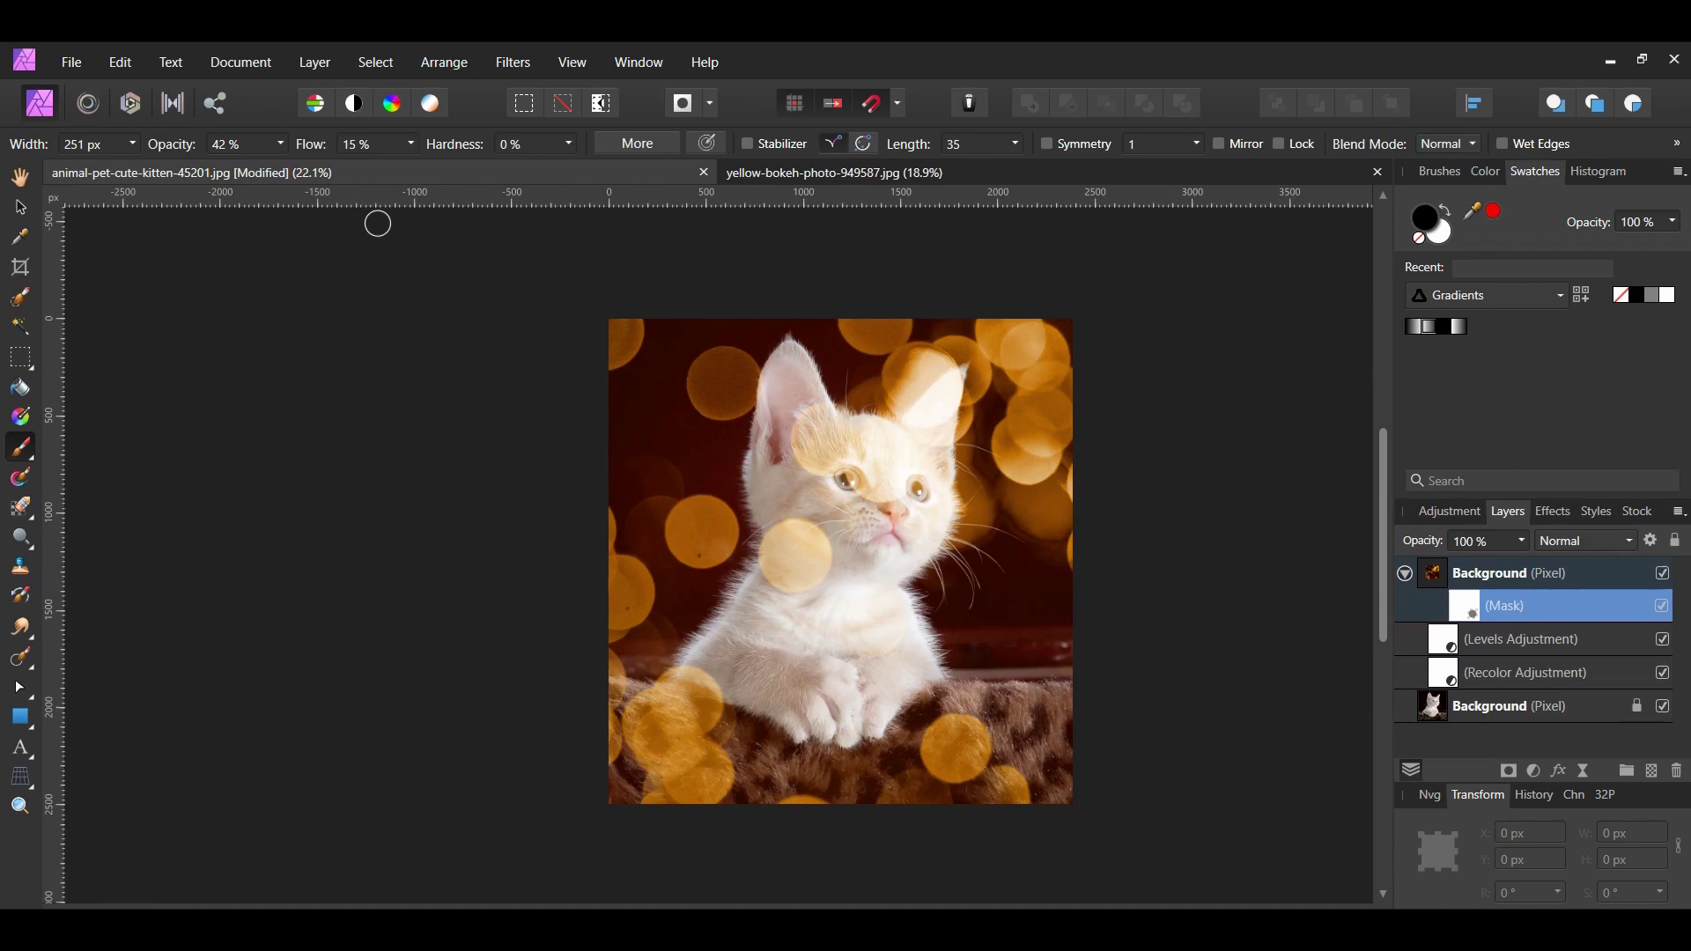
click(239, 143)
text(75)
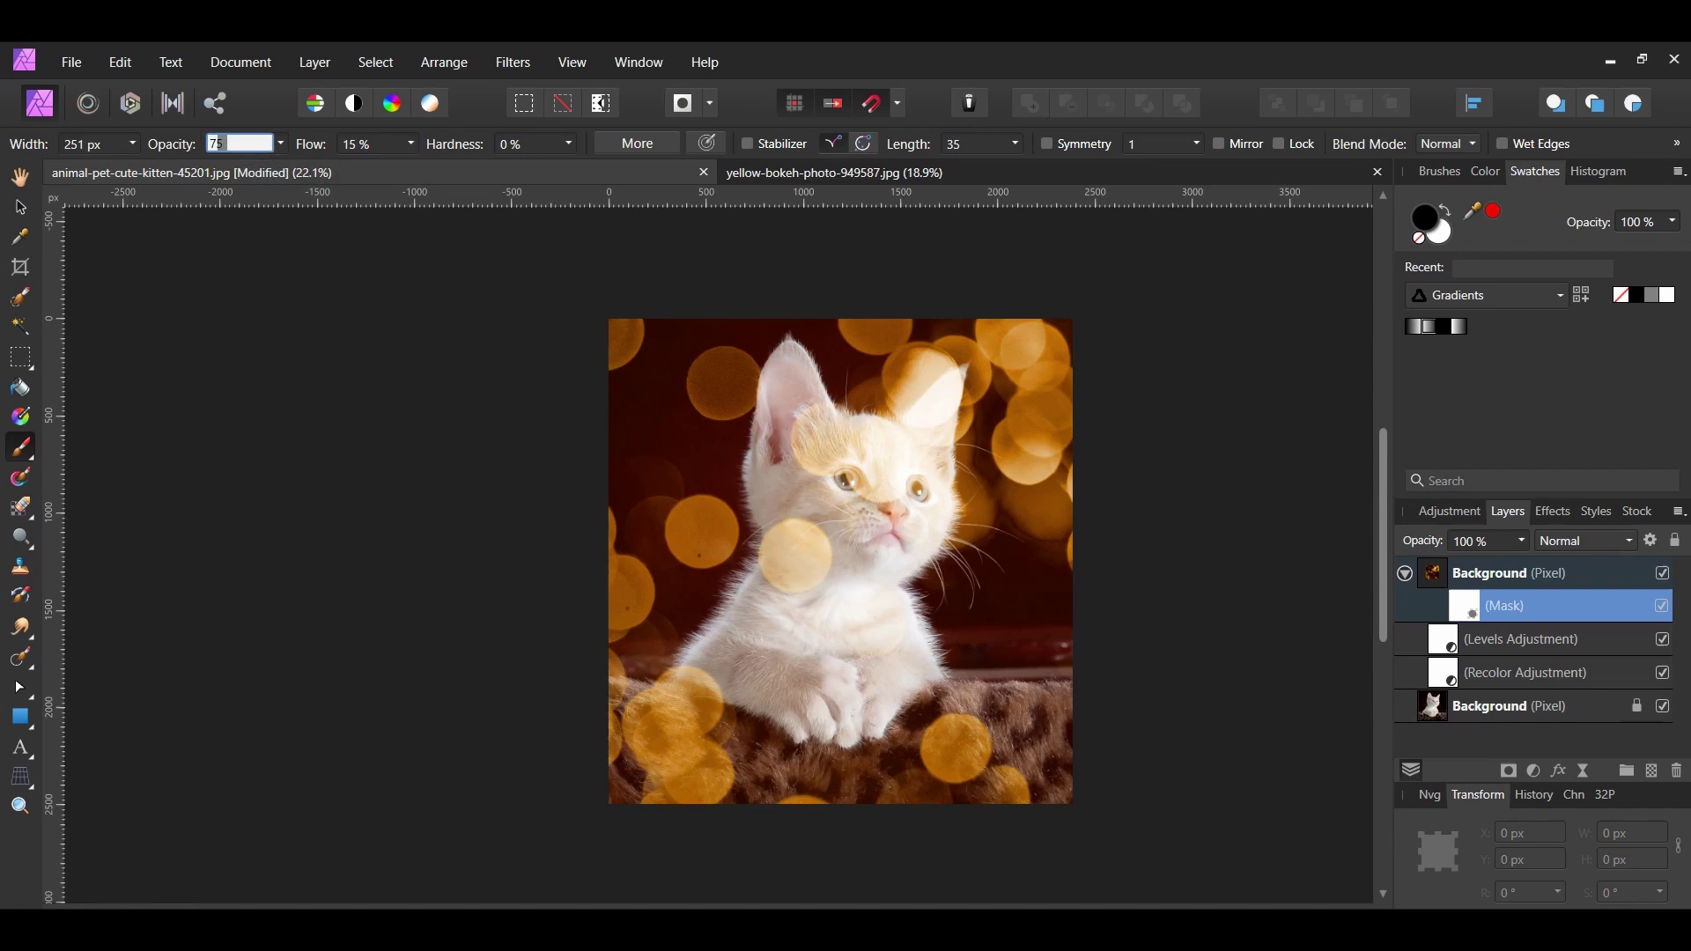
key(Return)
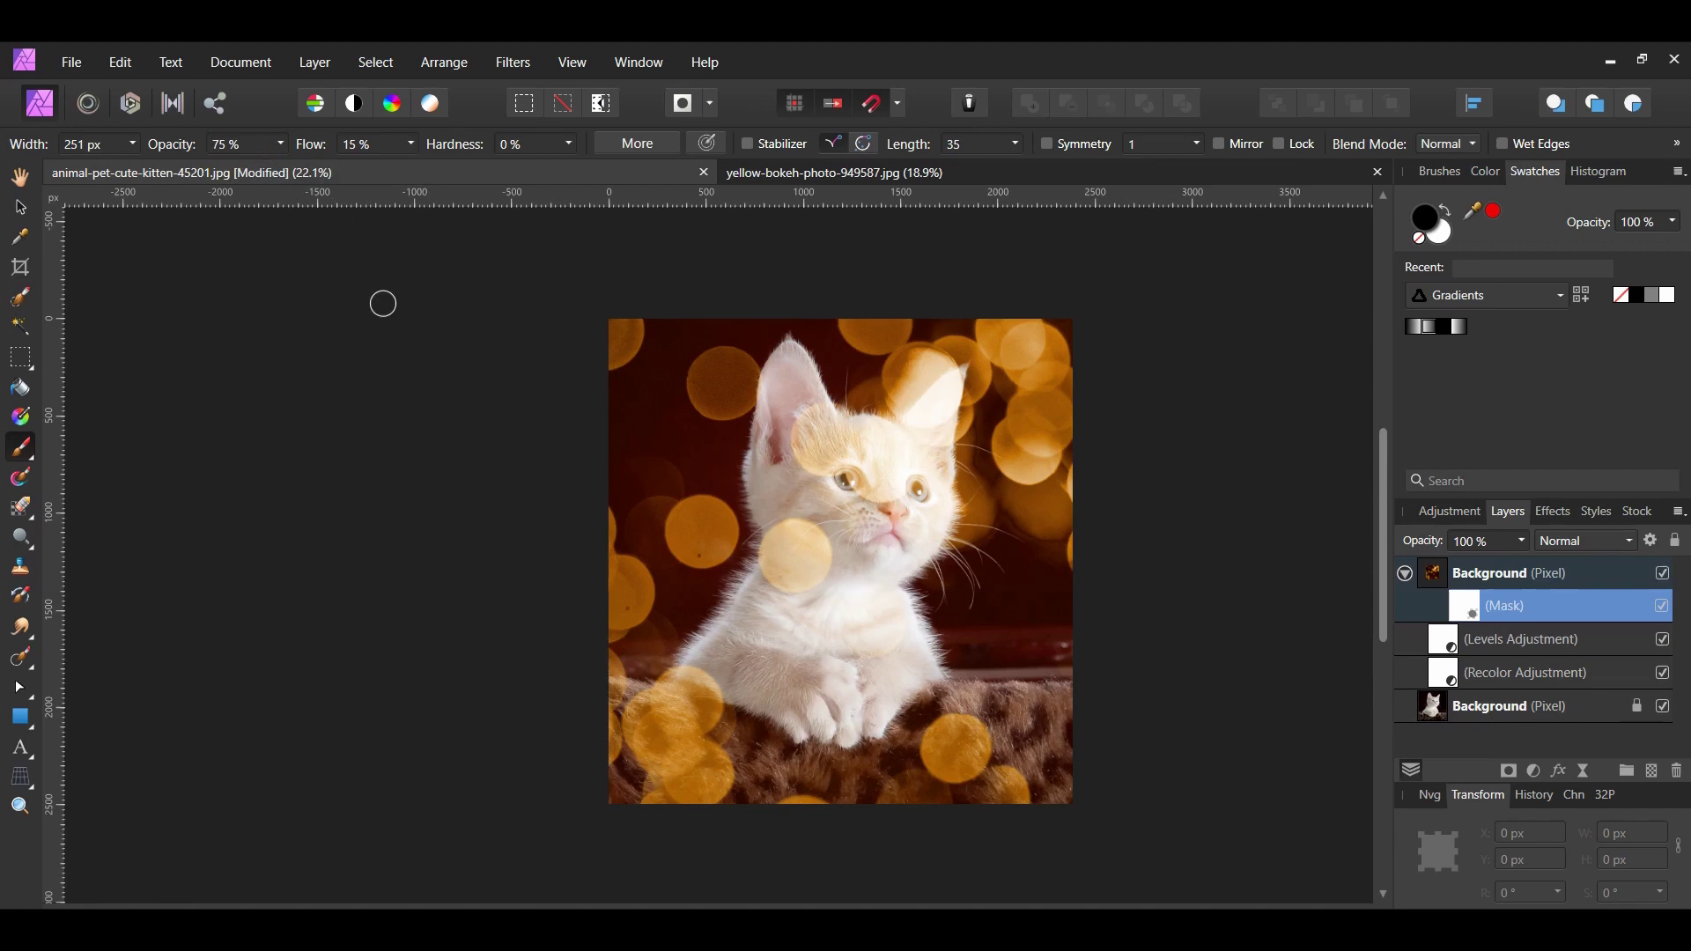
Enlarge the brush and paint black over the kitten's forehead, face, ear, cheek and nose
drag(813, 423, 799, 464)
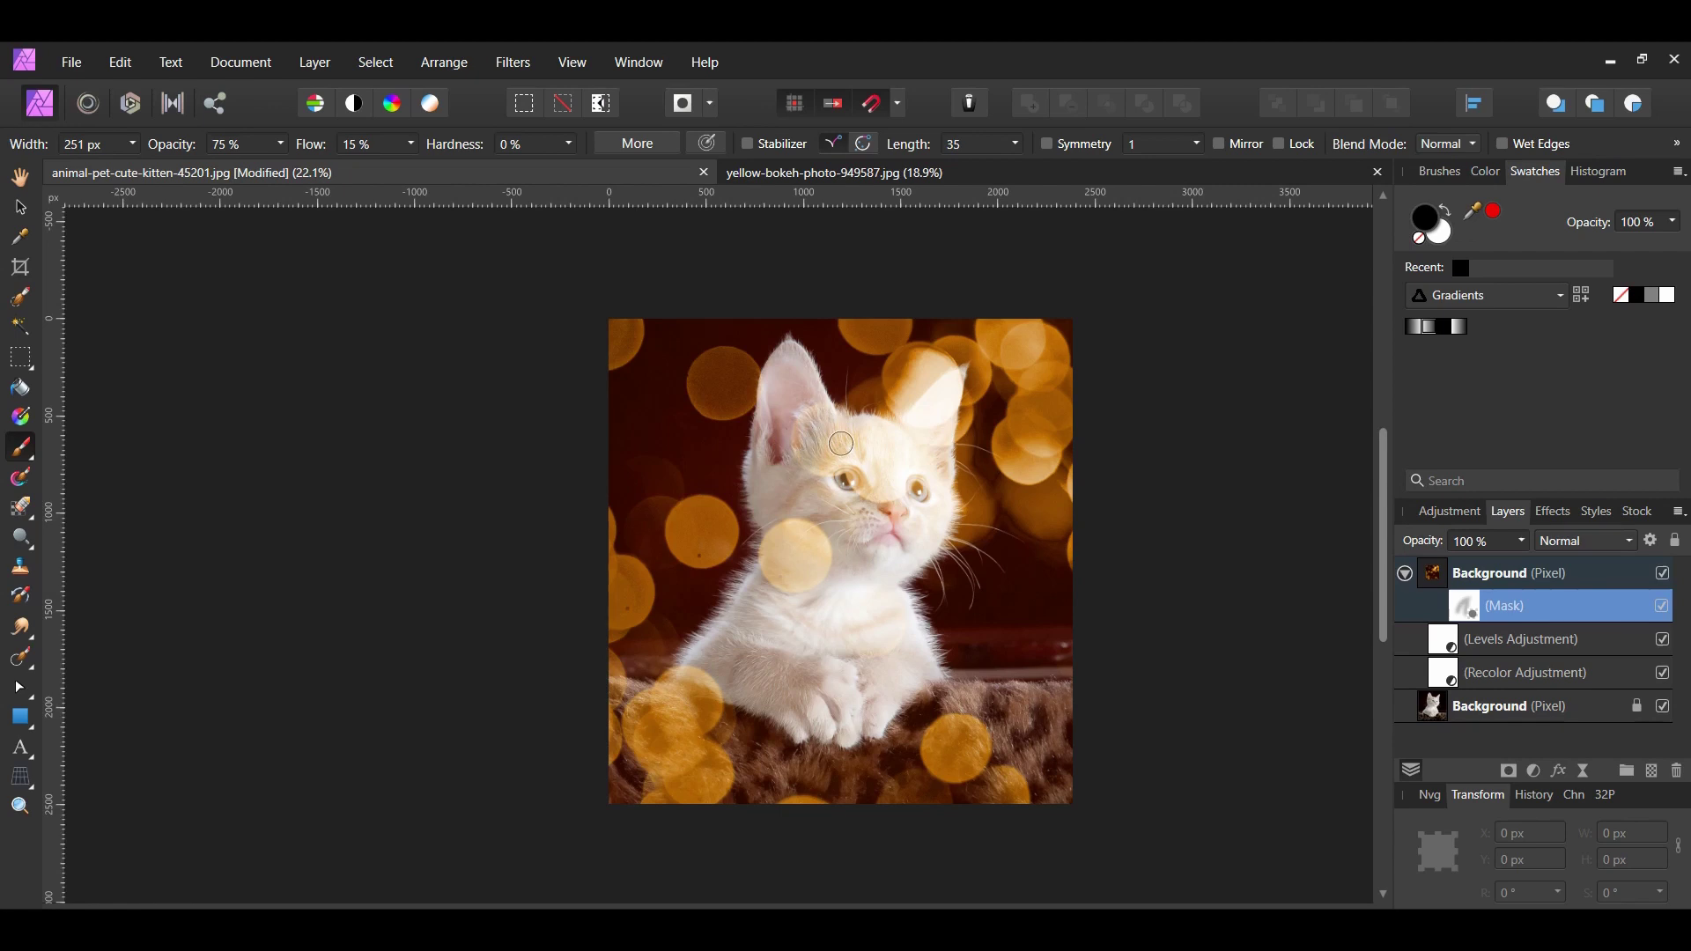
key(bracketright)
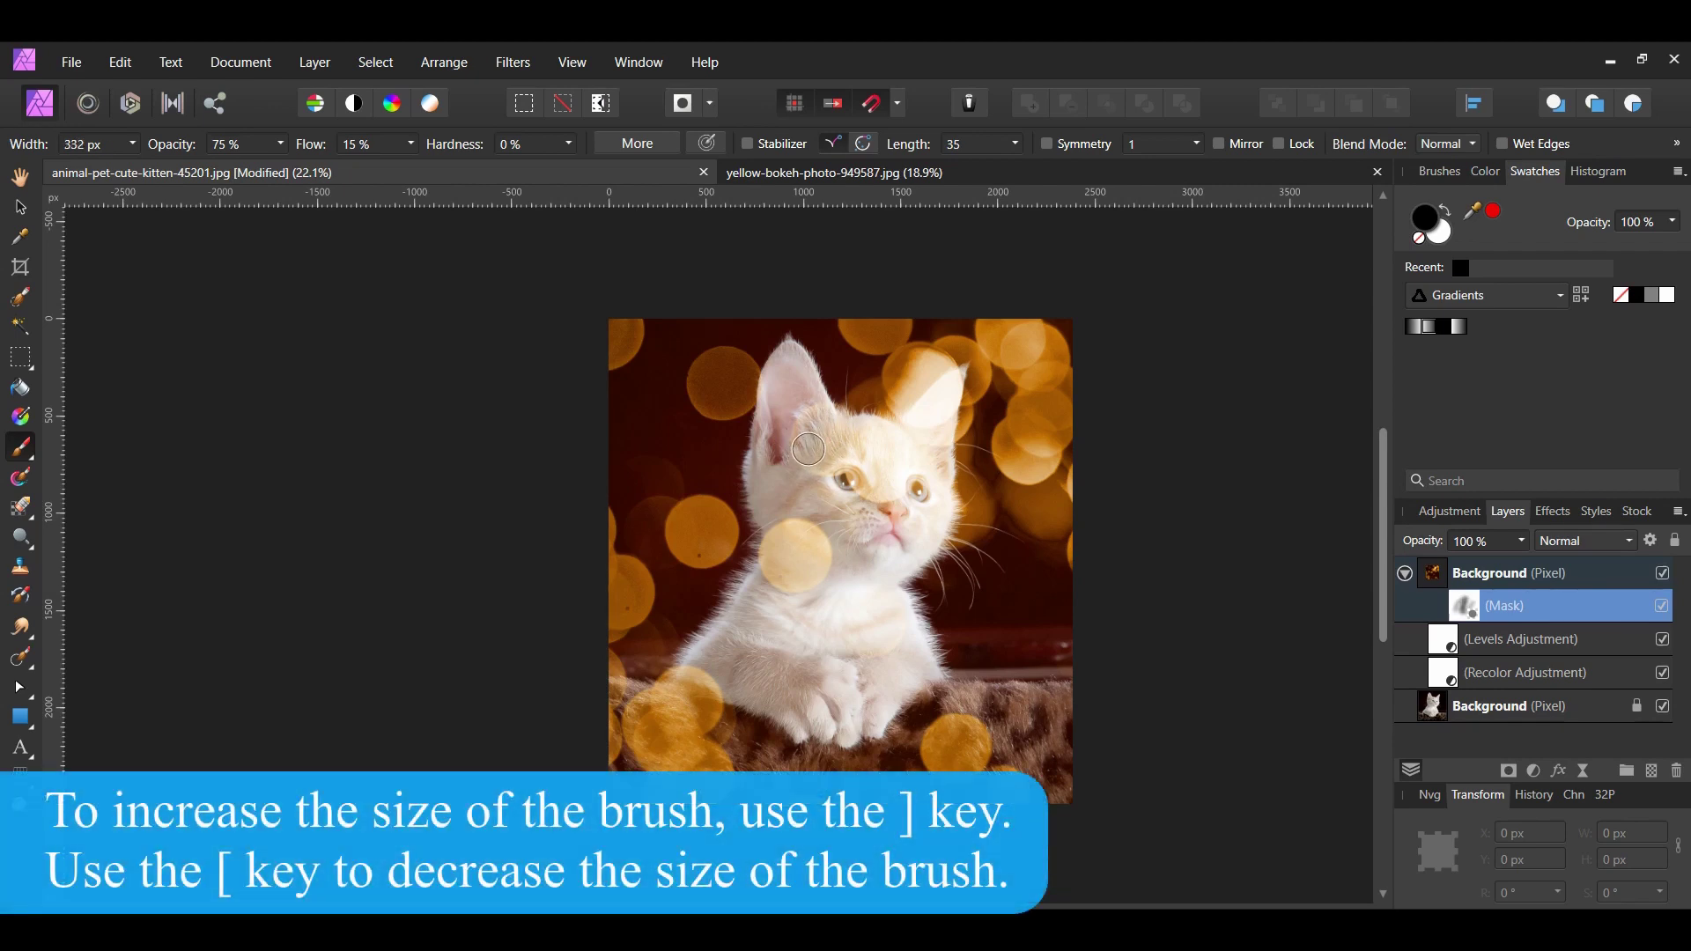
key(bracketright)
key(bracketright)
drag(859, 459, 919, 505)
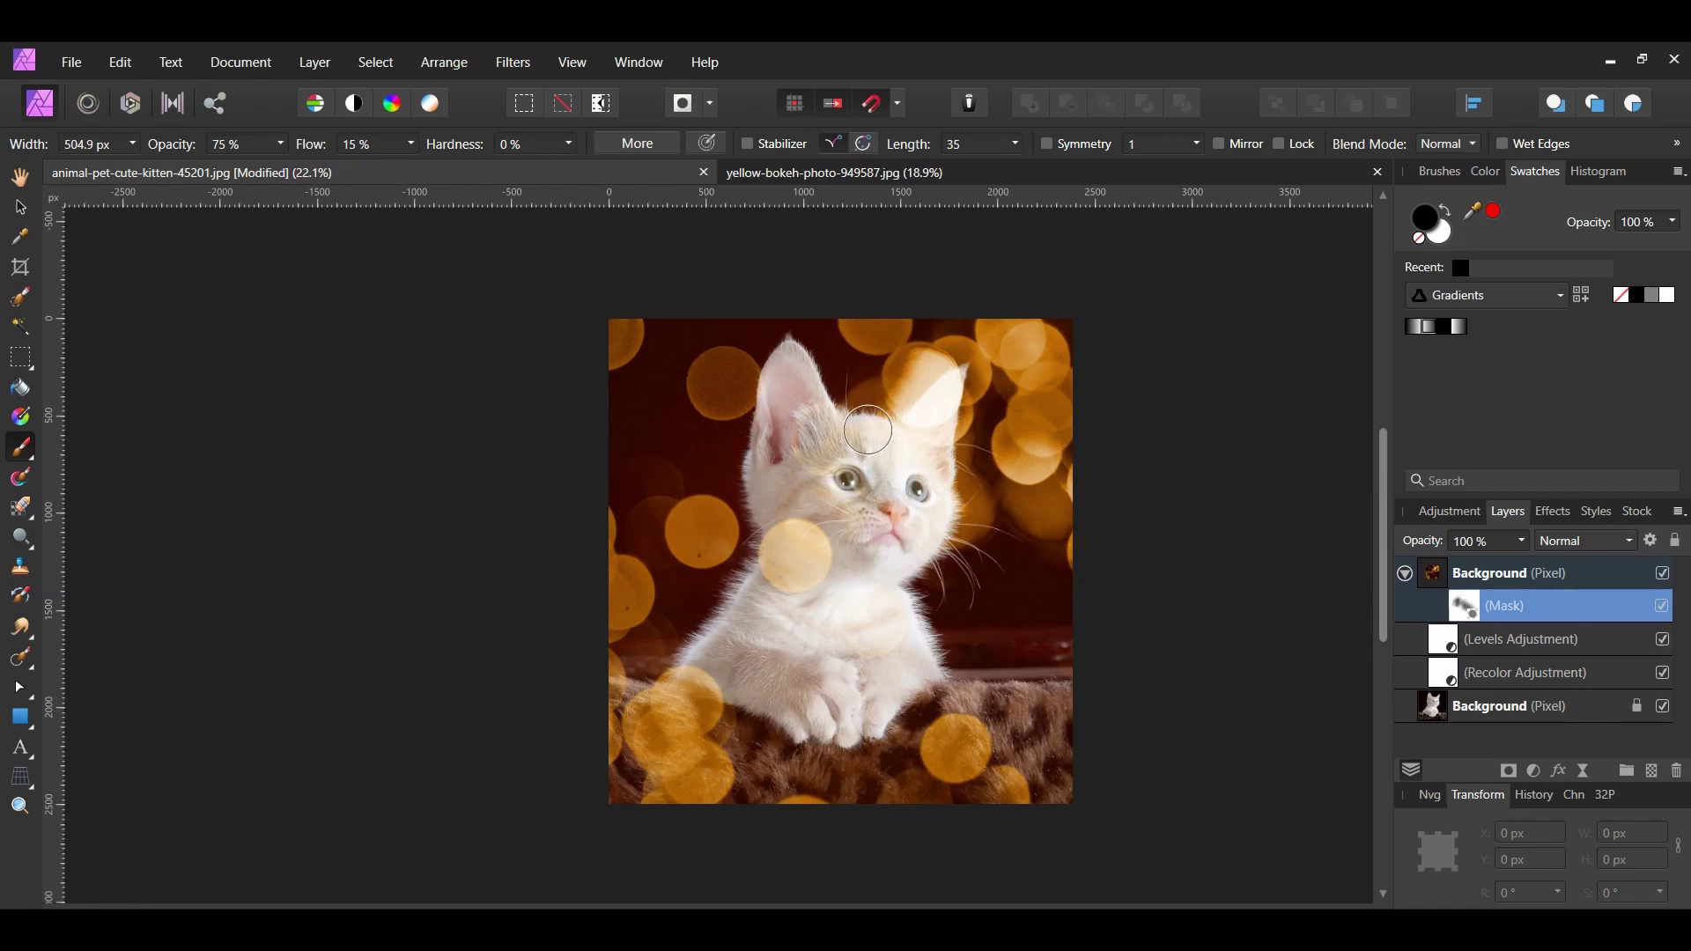
drag(708, 768, 675, 794)
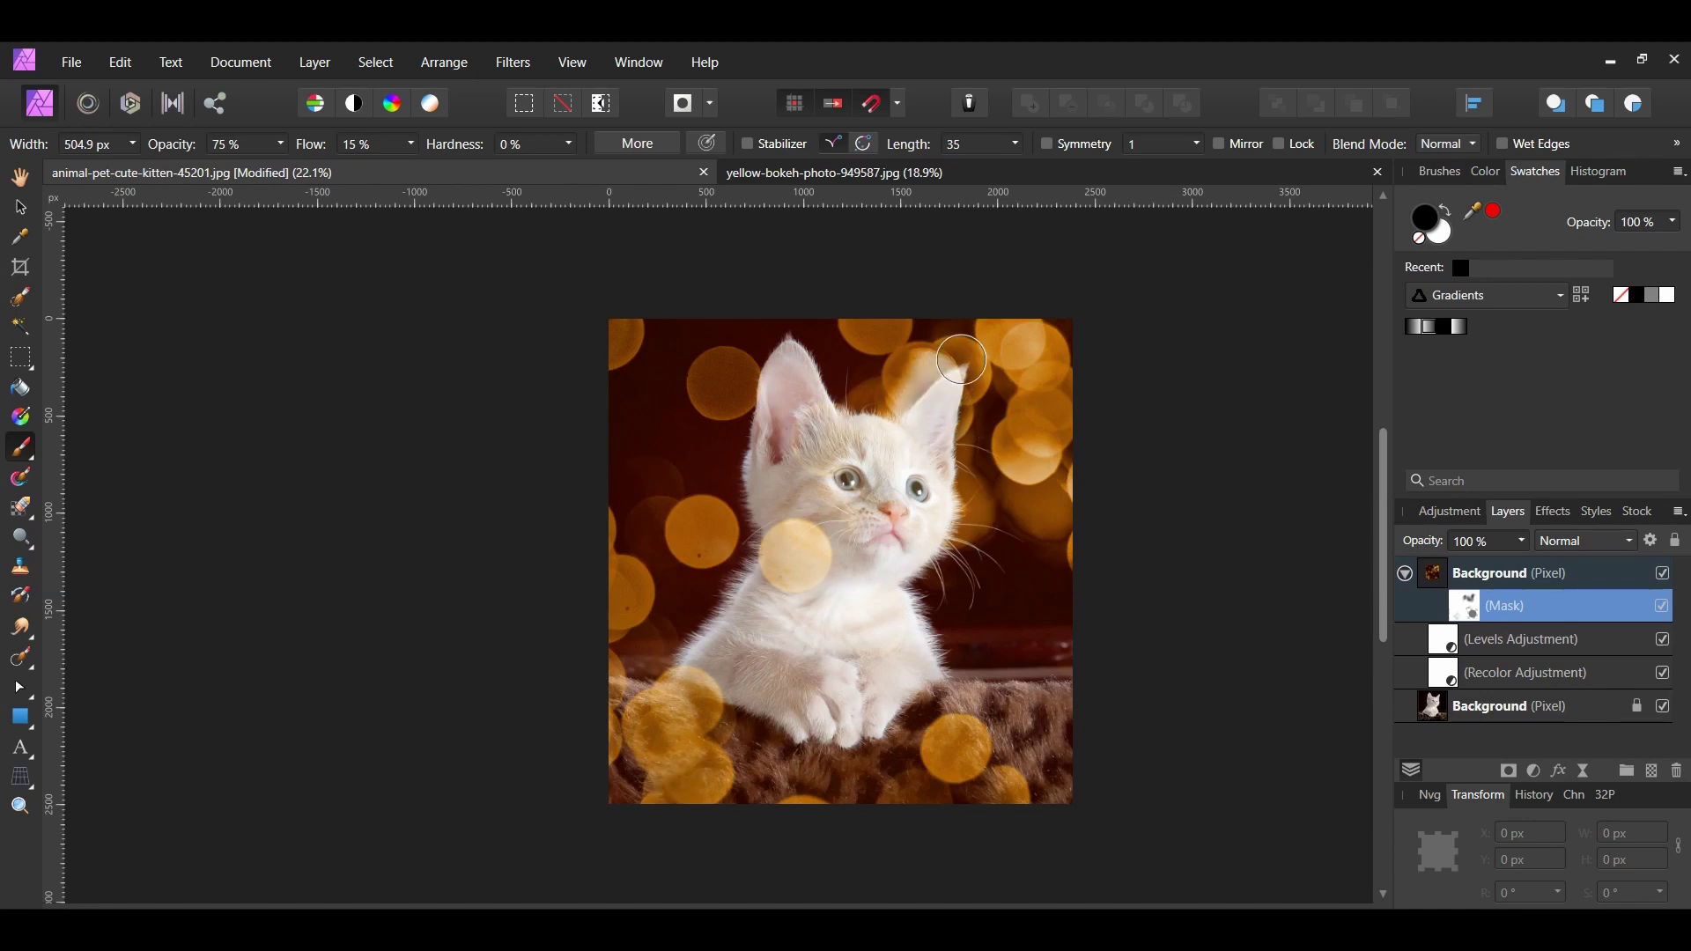
drag(961, 361, 1032, 423)
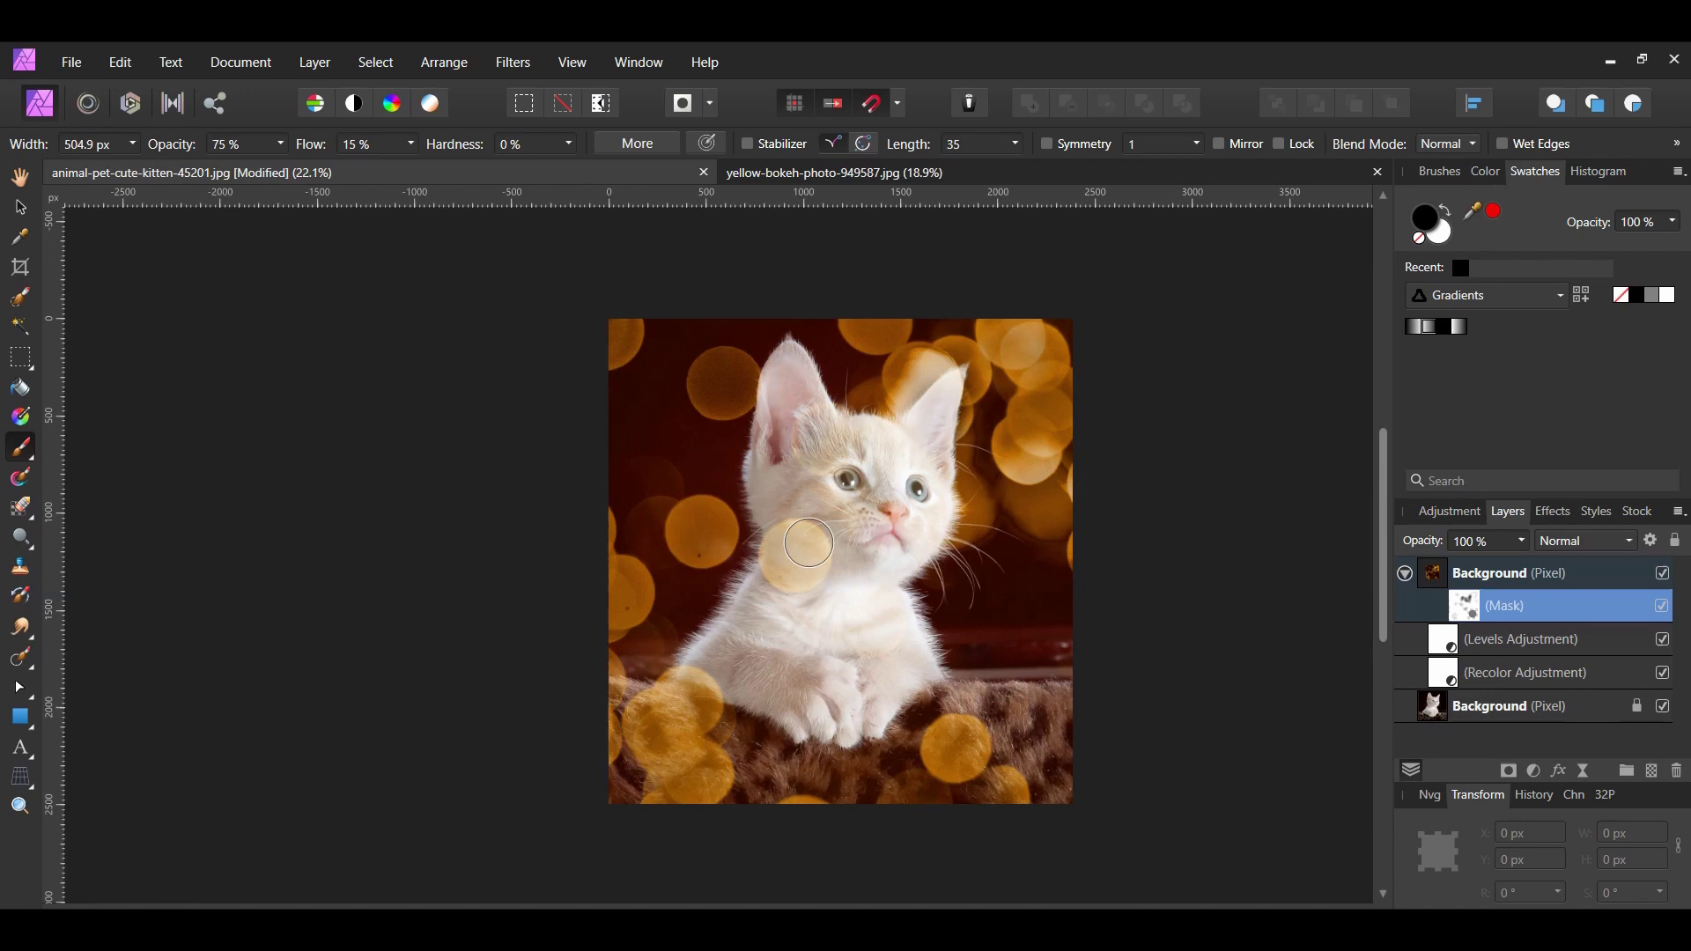
mouse_move(808, 543)
mouse_down()
mouse_move(784, 557)
mouse_move(798, 549)
mouse_up()
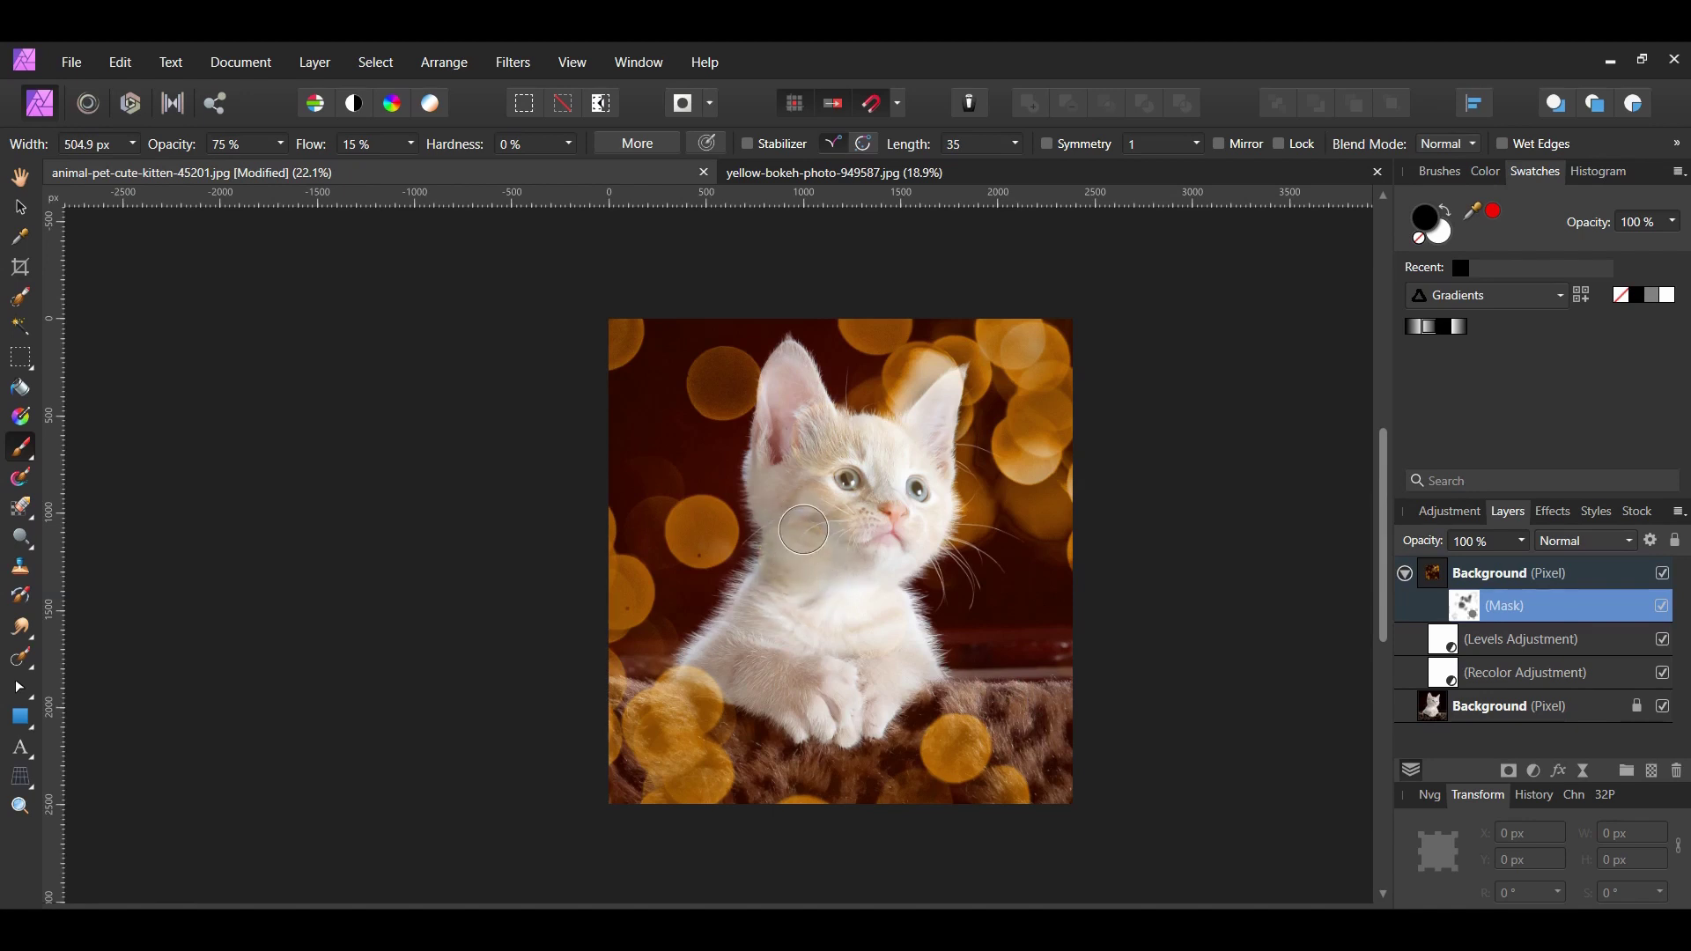
drag(907, 522, 949, 518)
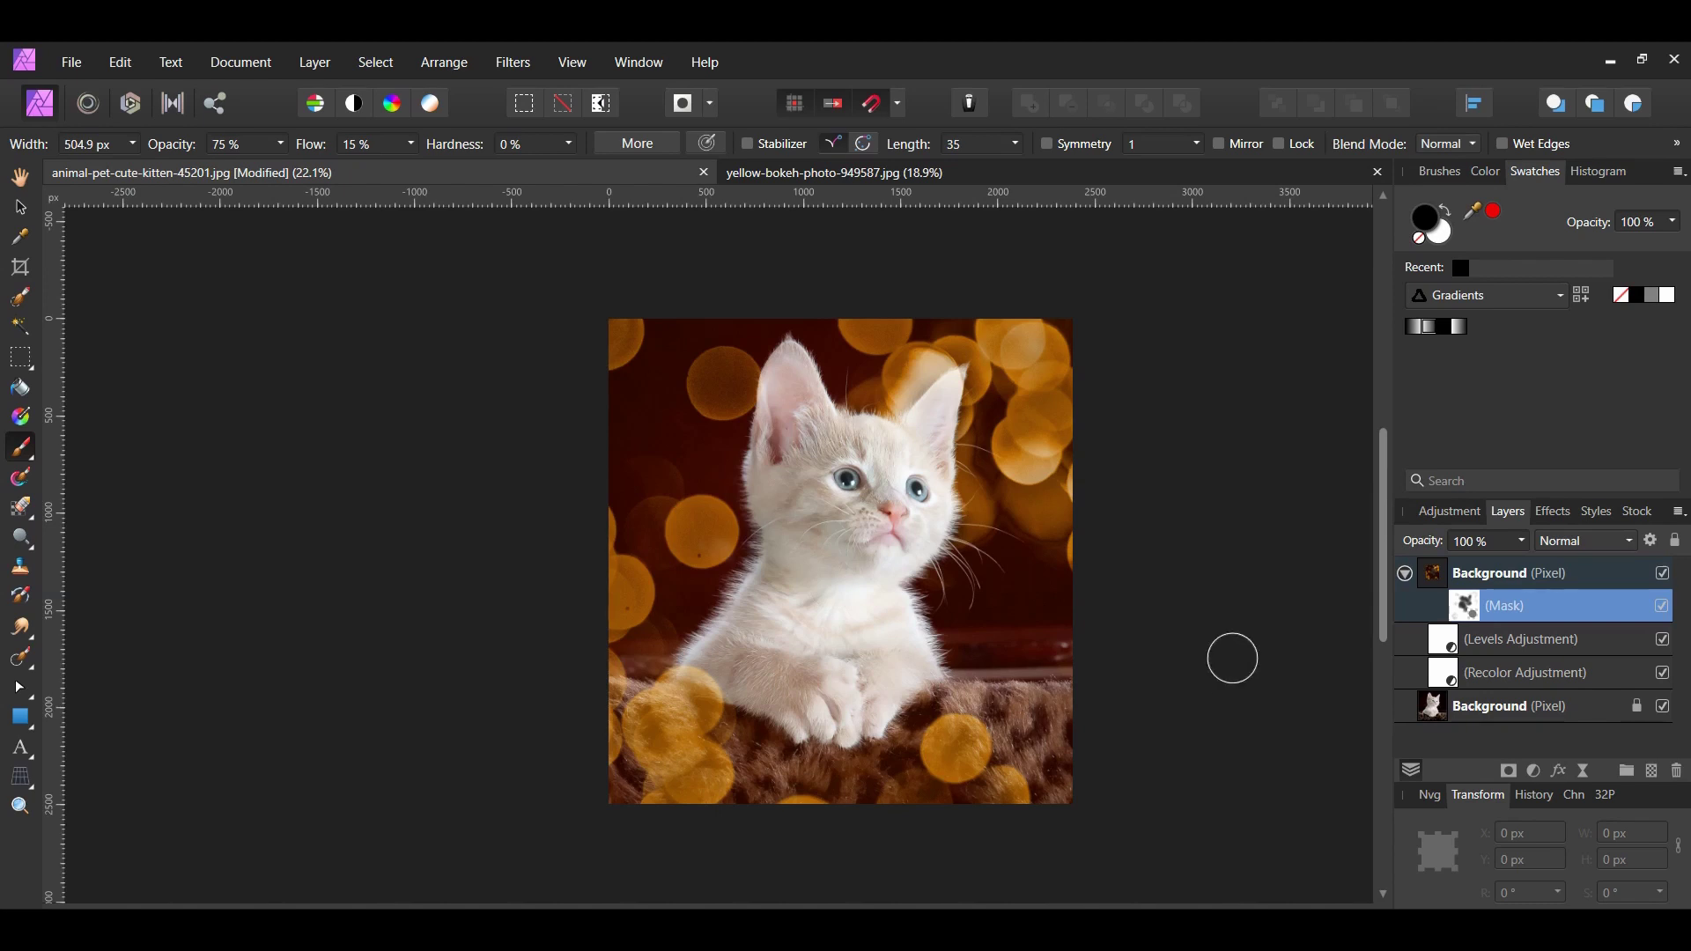
Lower the bokeh layer's opacity to 75%
click(1494, 572)
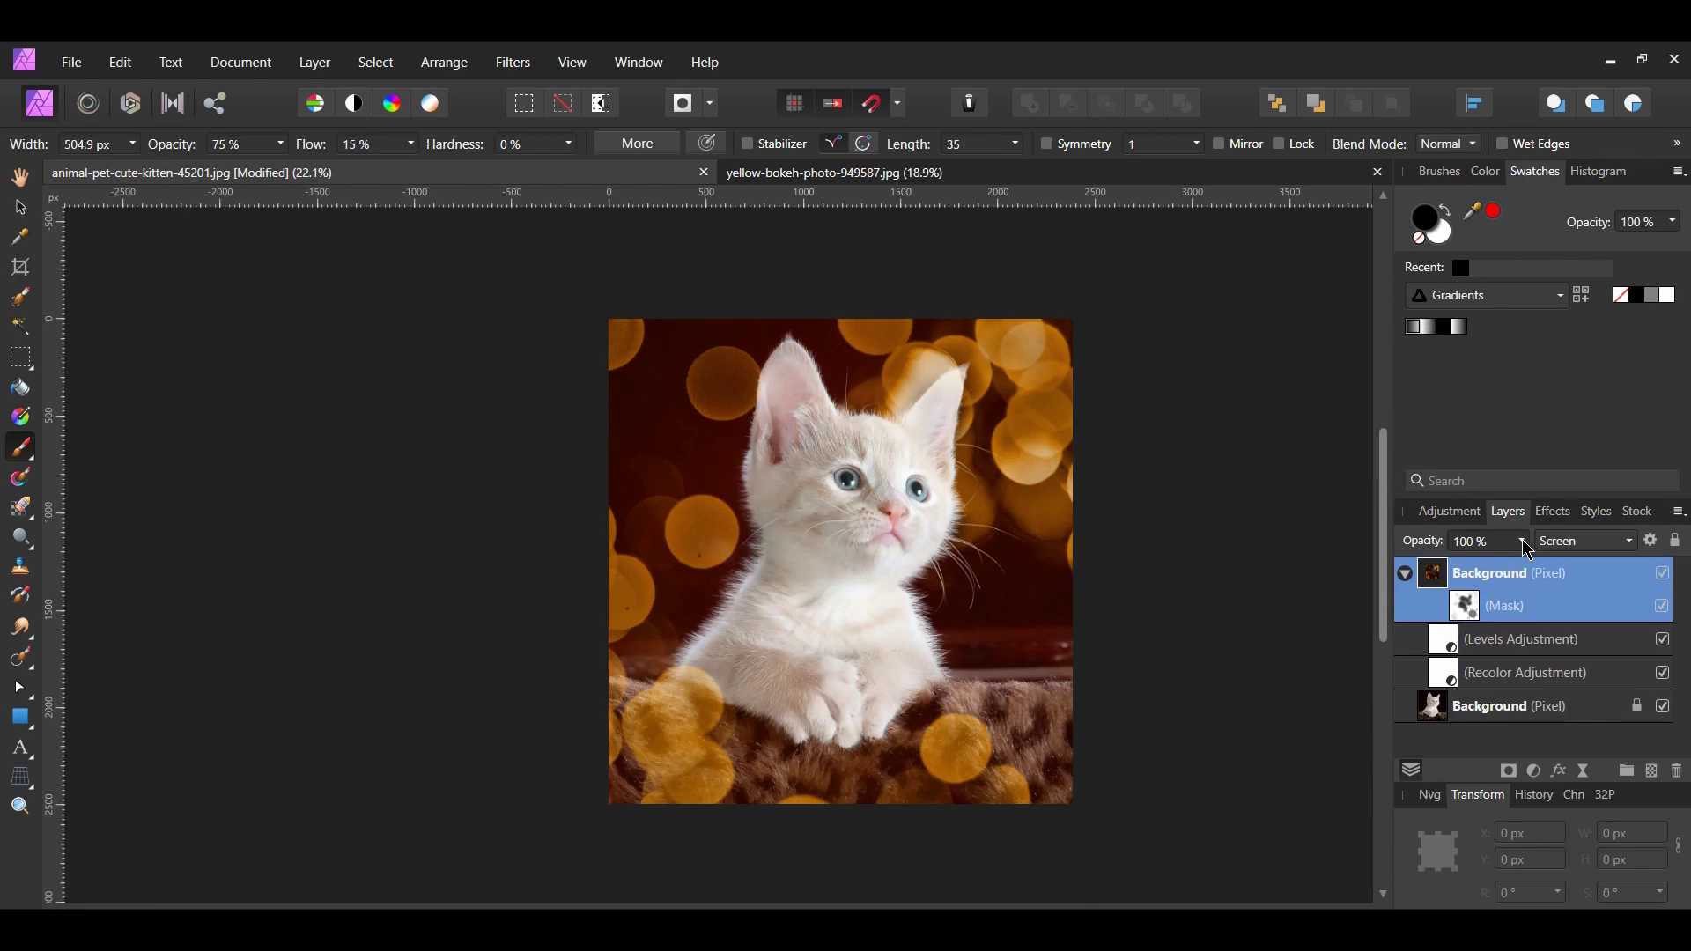
click(1522, 539)
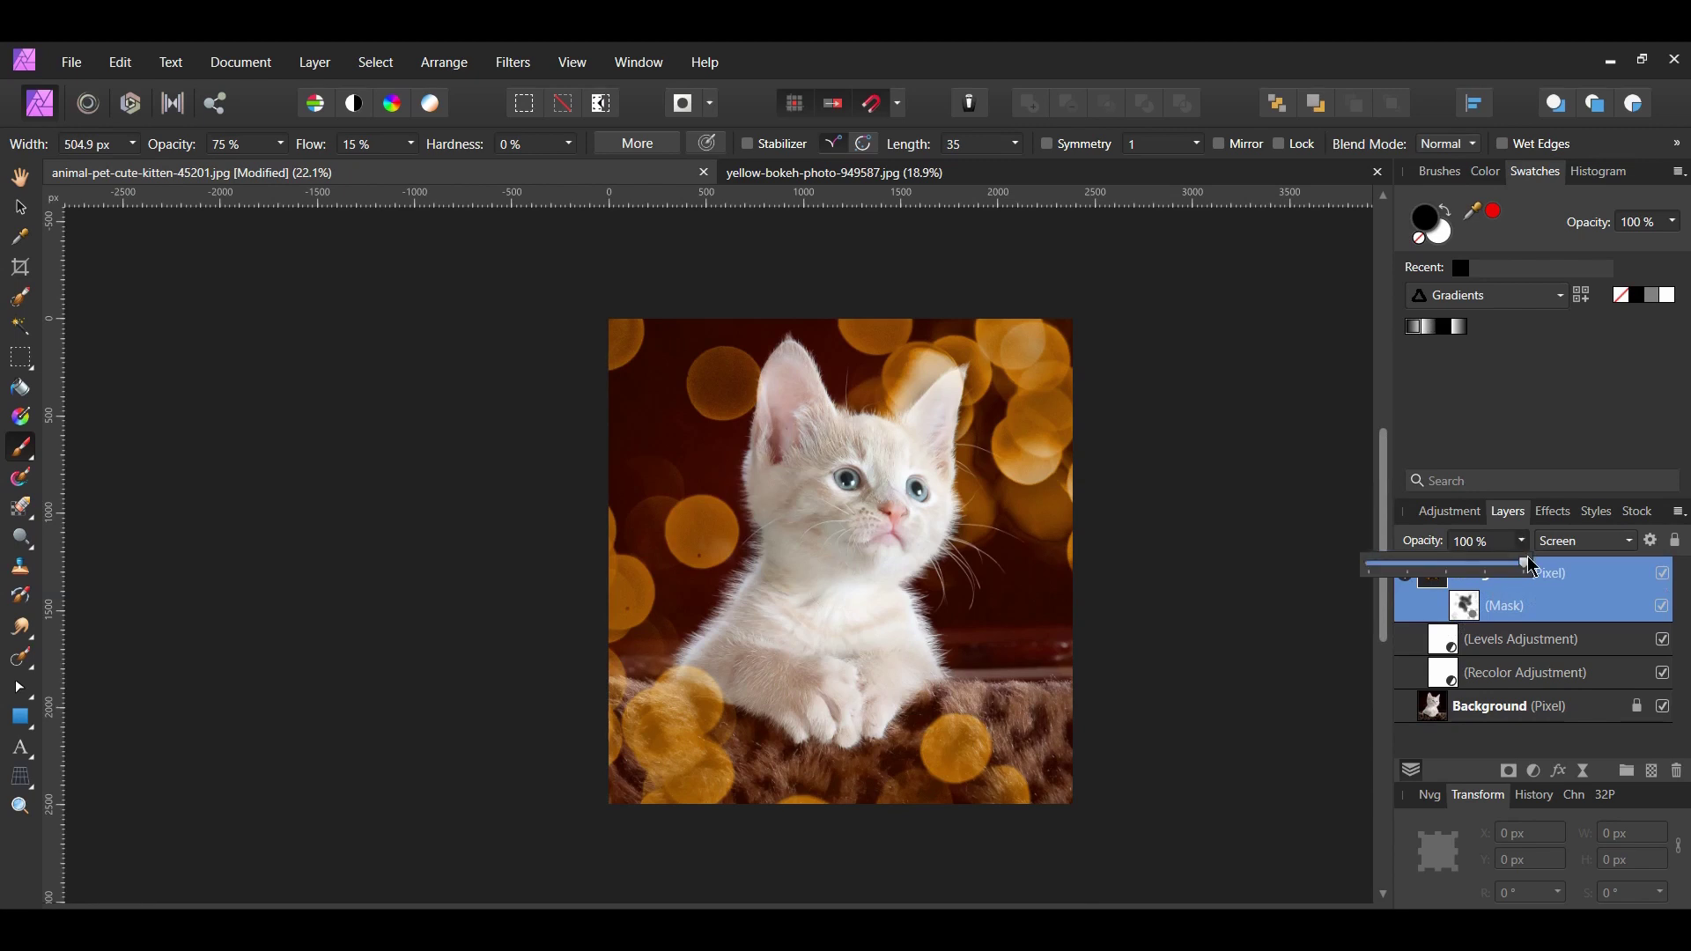
drag(1526, 568, 1490, 571)
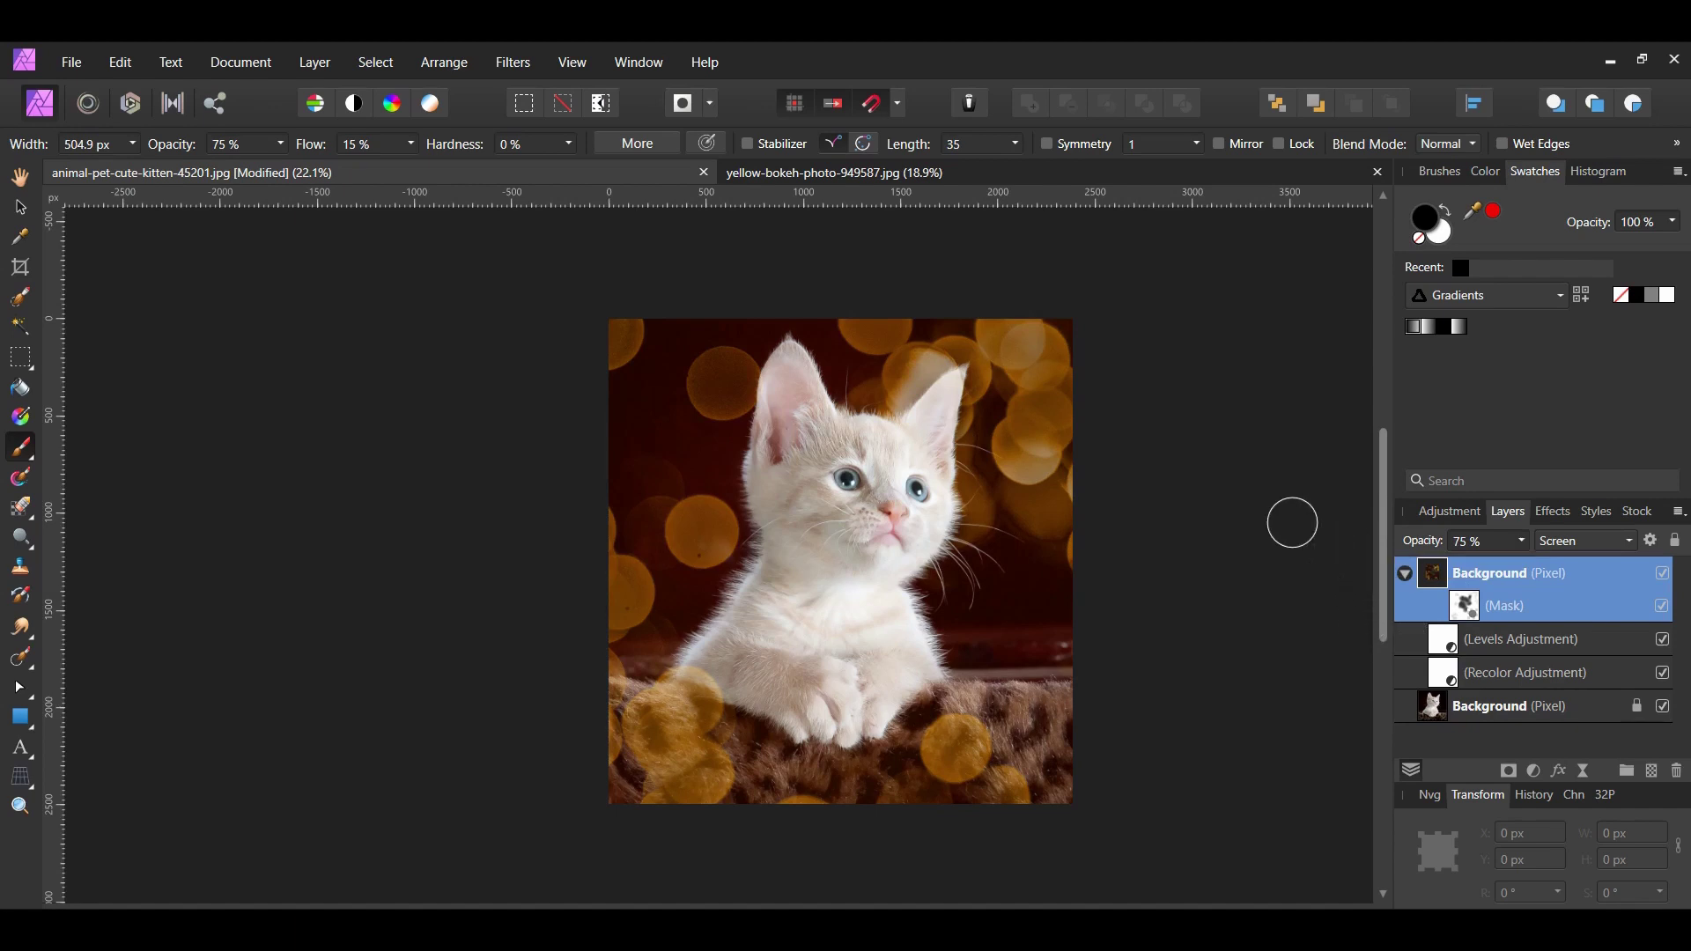
Switch to the Move Tool, deselect everything, and collapse the bokeh layer
click(18, 209)
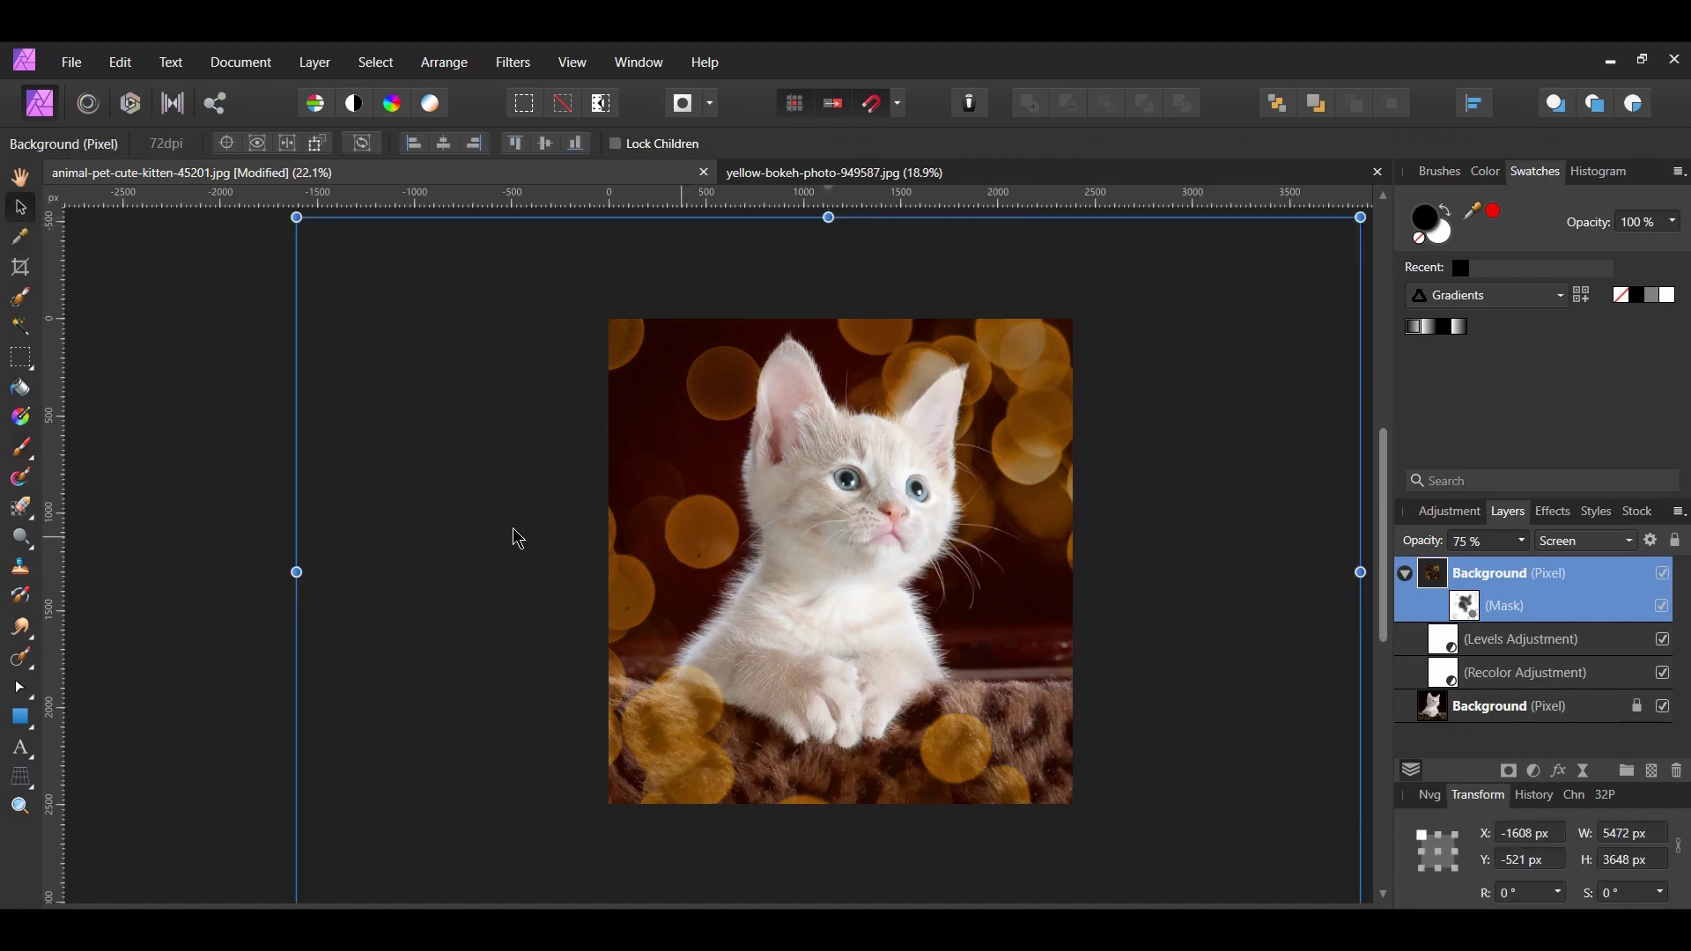
click(205, 444)
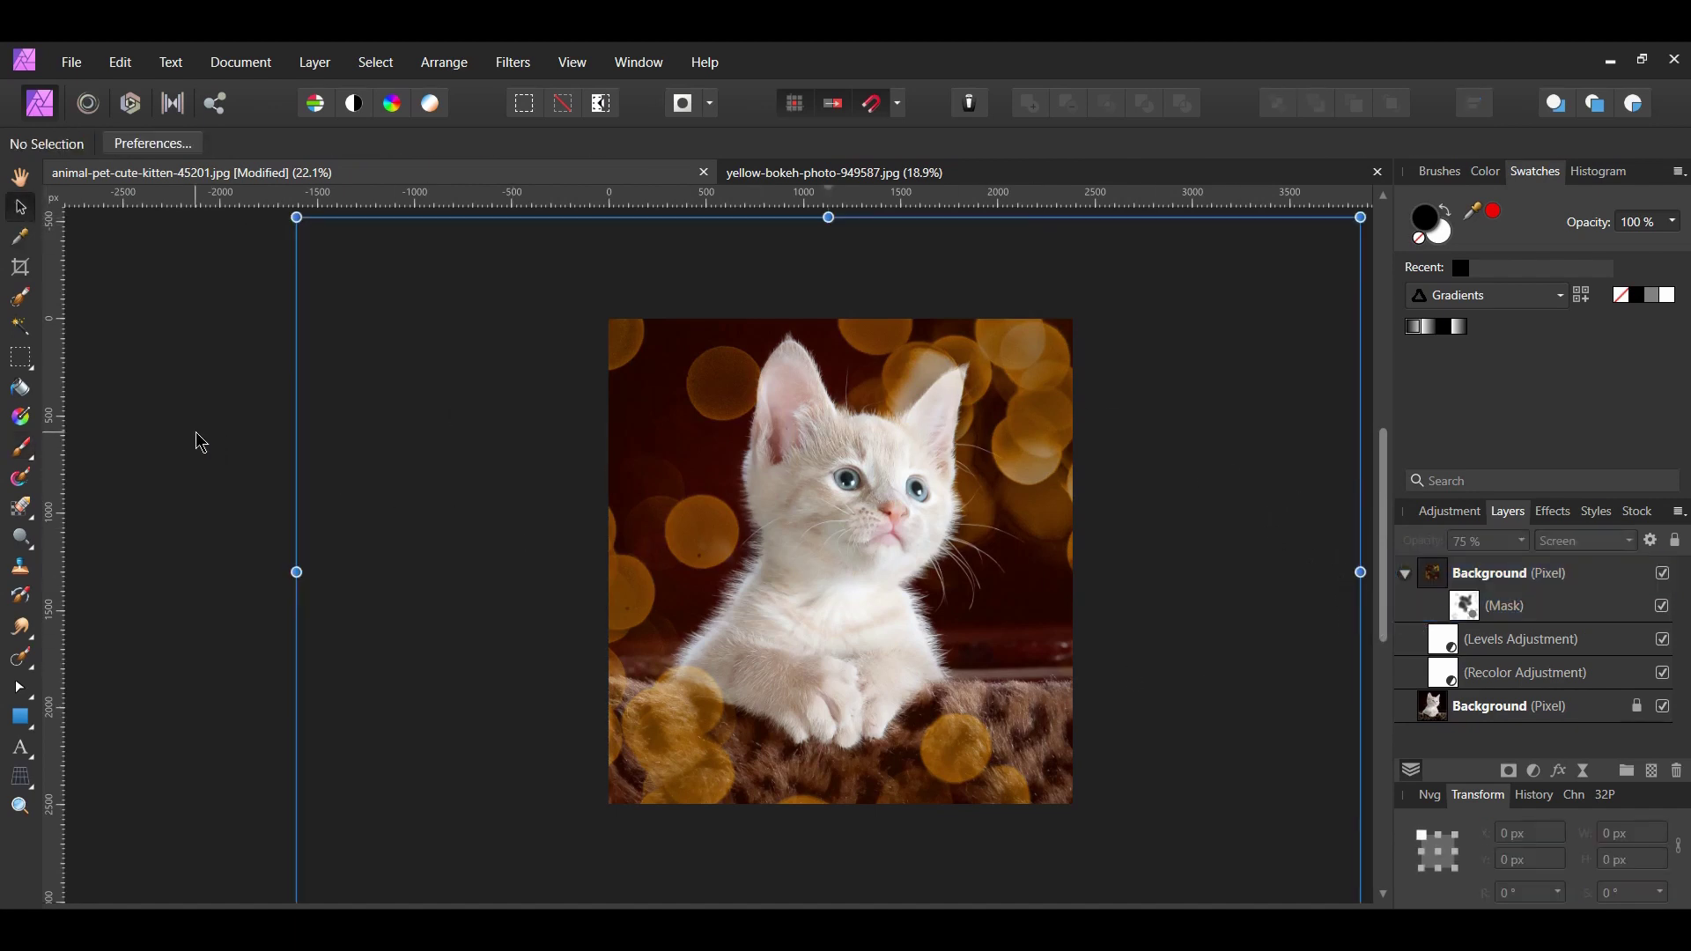
click(1406, 574)
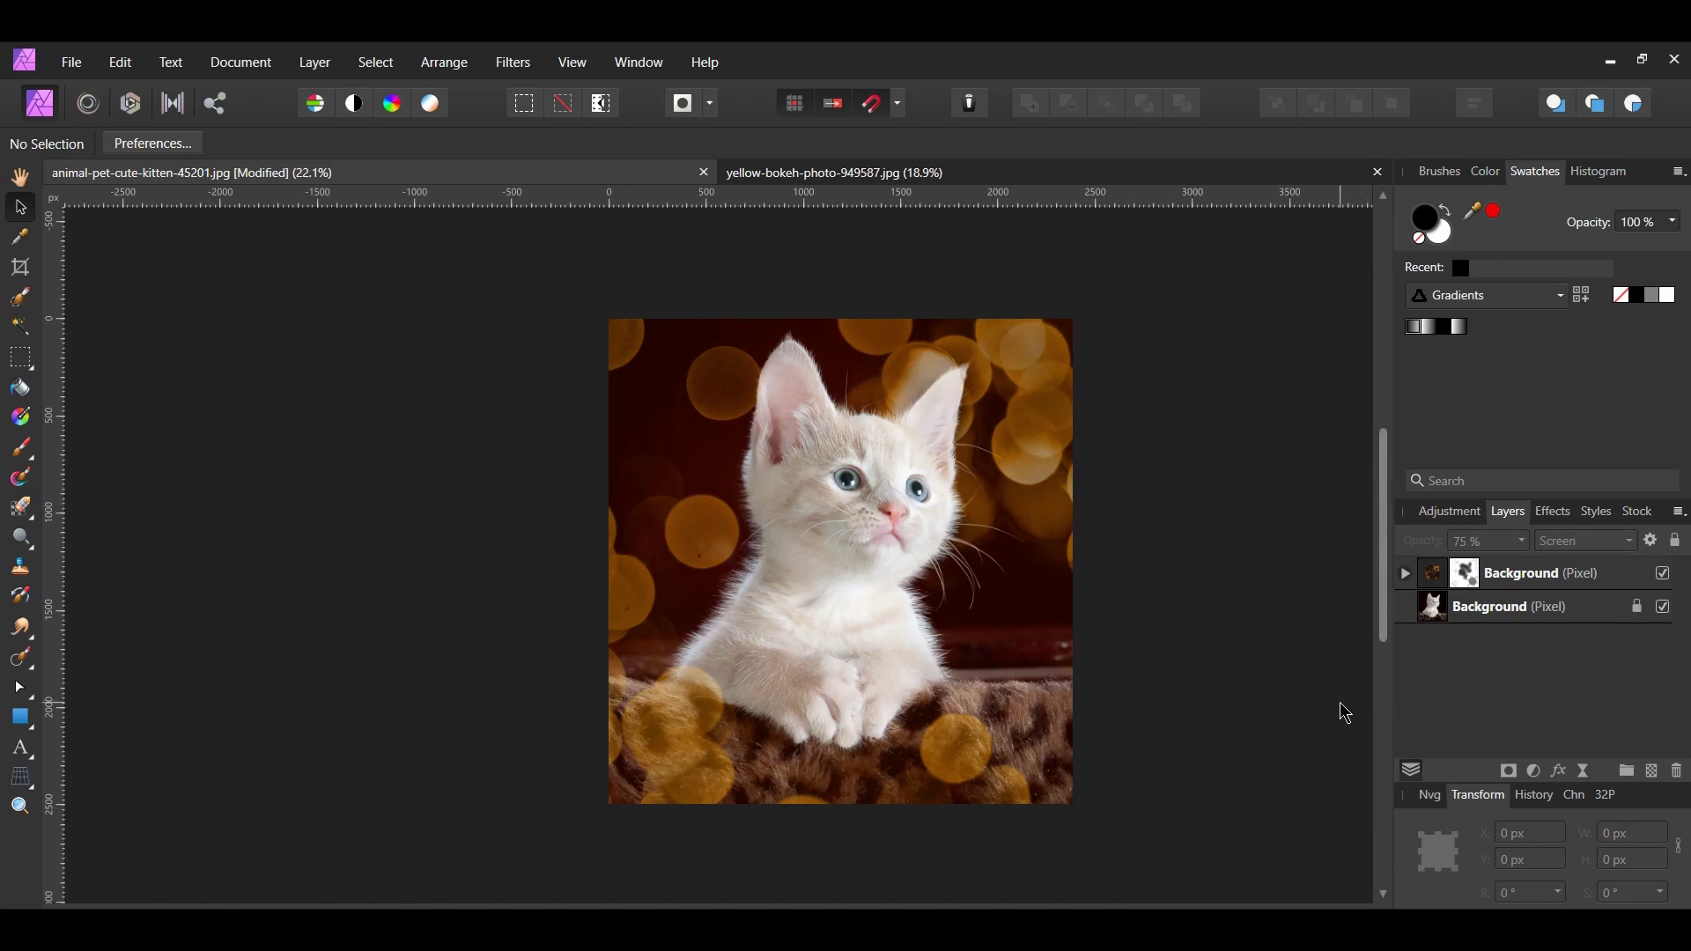